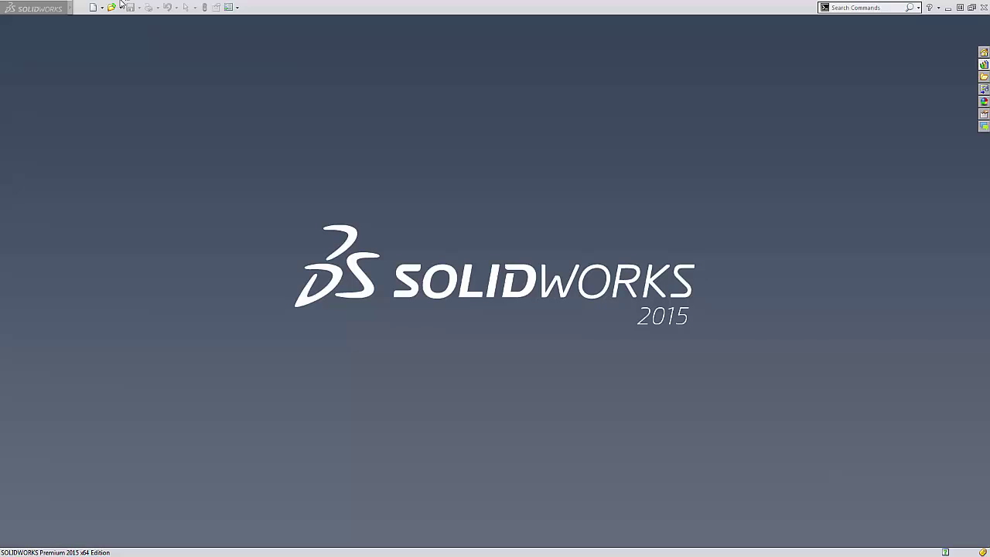
Create a new part and sketch a corner rectangle about 4 by 1.7 in from the origin on the Front Plane.
click(93, 8)
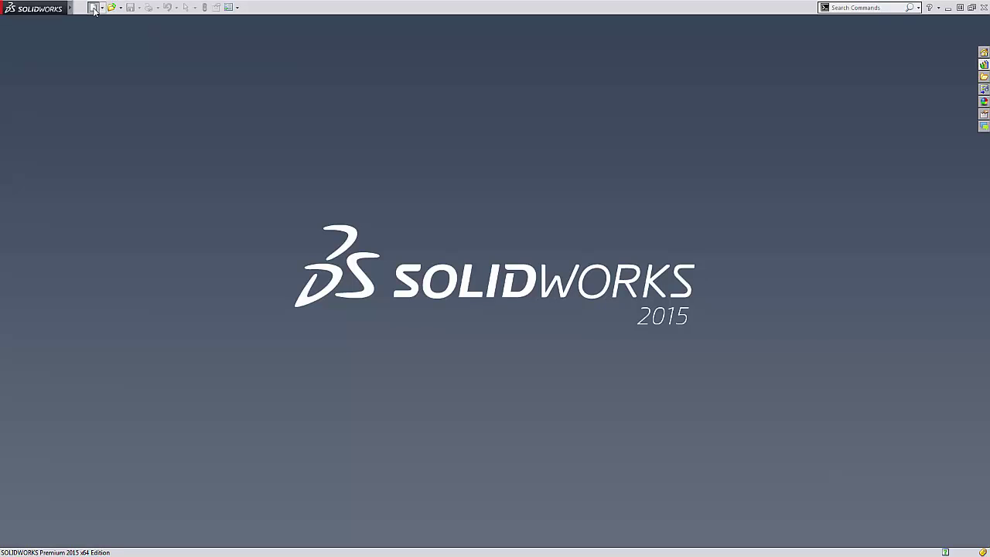
click(318, 255)
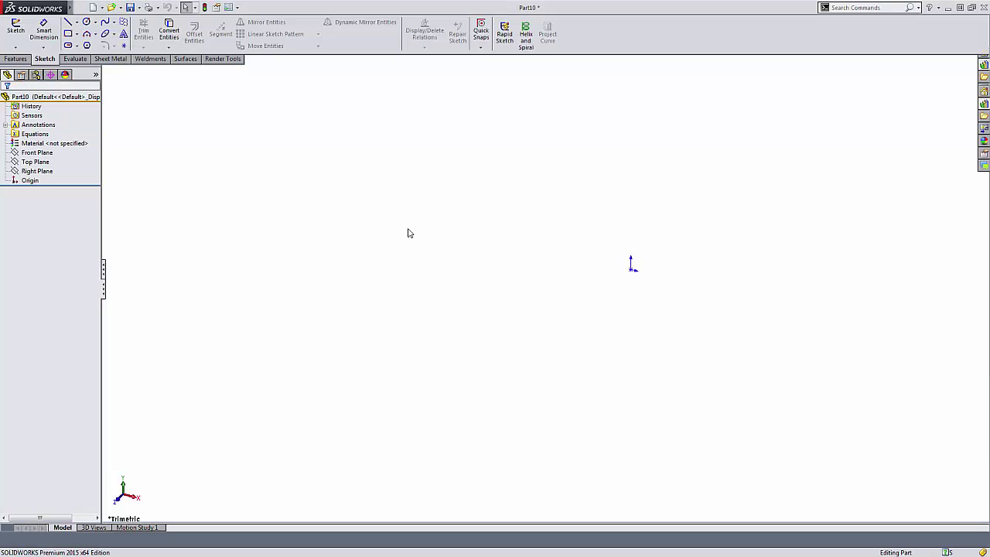
key(s)
click(501, 208)
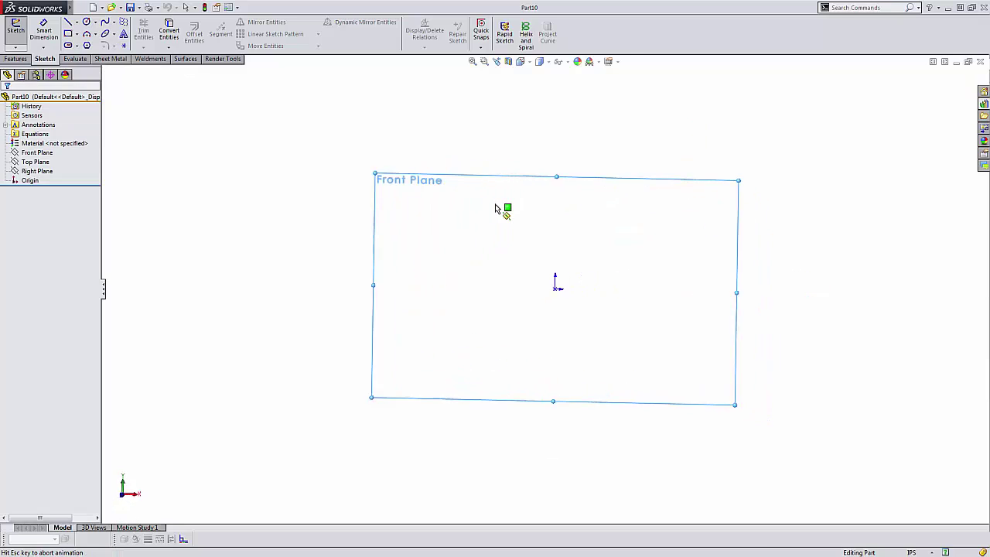
click(547, 289)
click(754, 198)
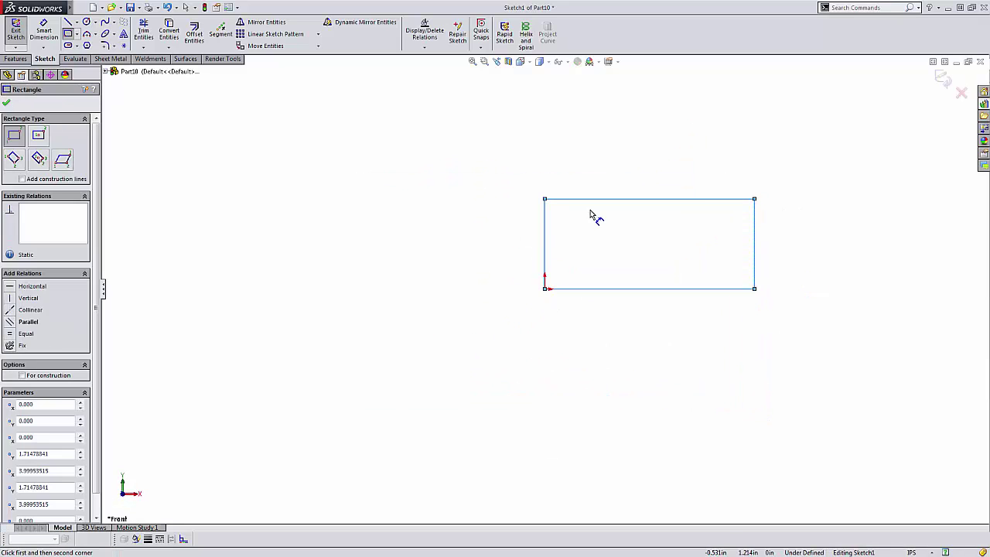
Dimension the rectangle's top edge to 20 in.
key(d)
click(595, 199)
click(597, 177)
key(Return)
key(Escape)
Close both ends of the rectangle with semicircular arcs and trim away its two vertical end lines to form a slot.
key(l)
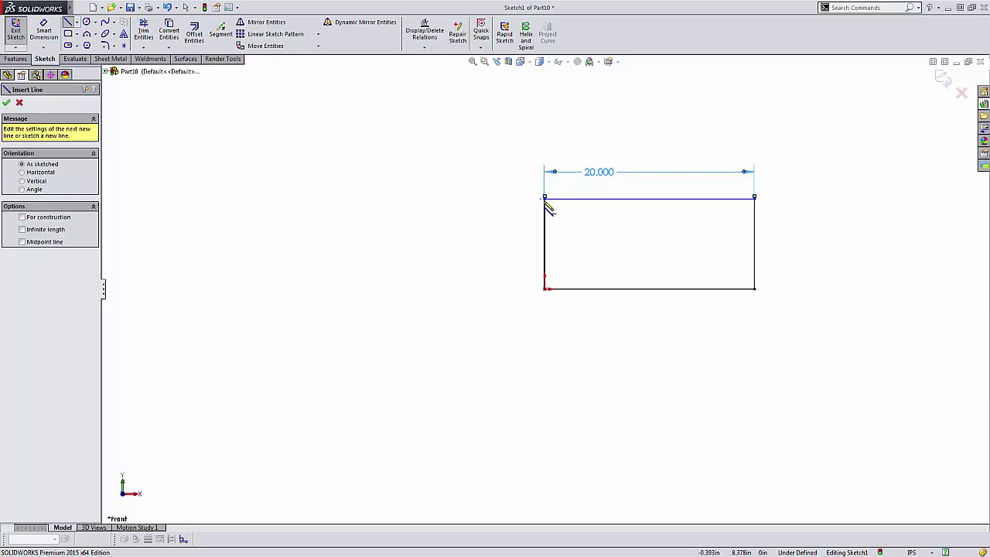
click(545, 199)
click(545, 289)
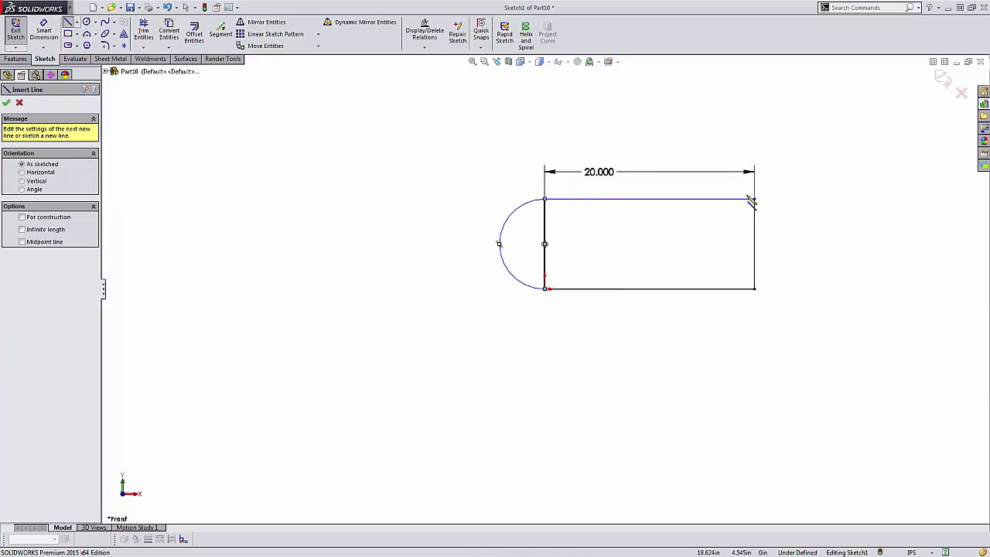
click(754, 199)
click(754, 288)
key(t)
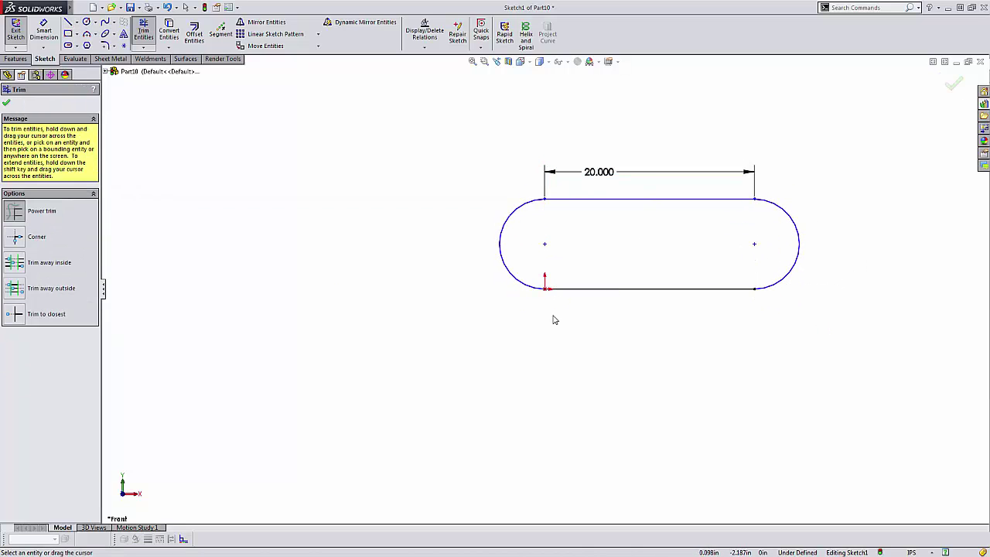
Dimension the slot's left end arc to a 5 in radius.
key(d)
click(507, 220)
click(462, 174)
text(5)
key(Return)
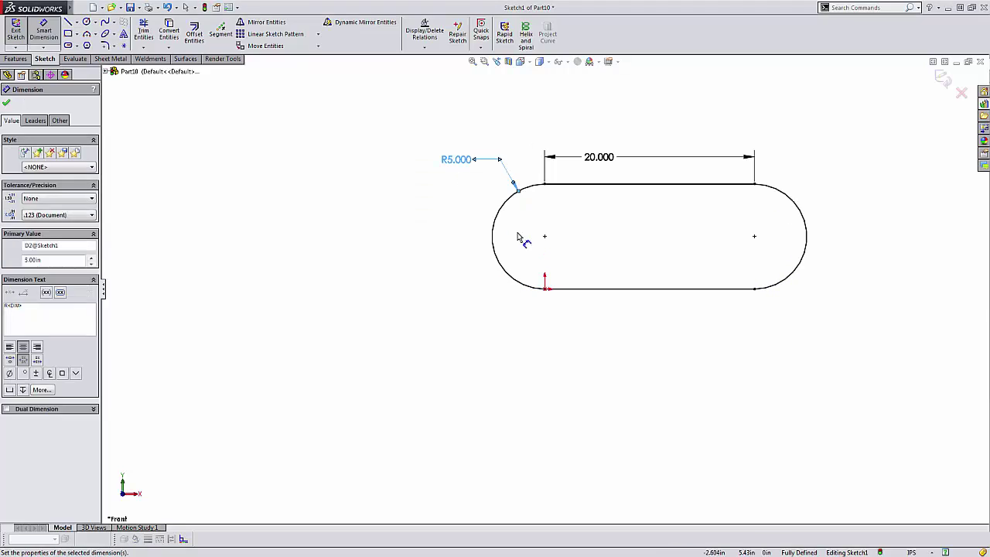
Sketch a circle centred on each of the slot's end arcs, the right one about 3.6 in in diameter.
key(c)
click(544, 236)
click(581, 236)
click(754, 236)
click(778, 245)
Dimension the right circle to a 5 in diameter.
key(d)
click(770, 218)
click(831, 186)
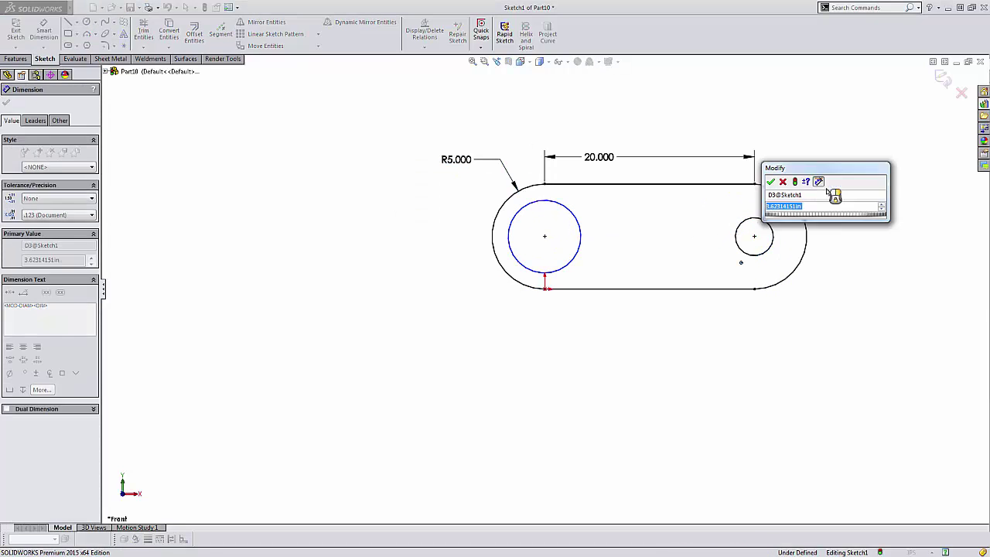
text(5)
key(Return)
key(Escape)
Add an Equal relation between the left and right circles.
click(780, 246)
ctrl+click(570, 203)
click(626, 162)
click(674, 353)
key(f)
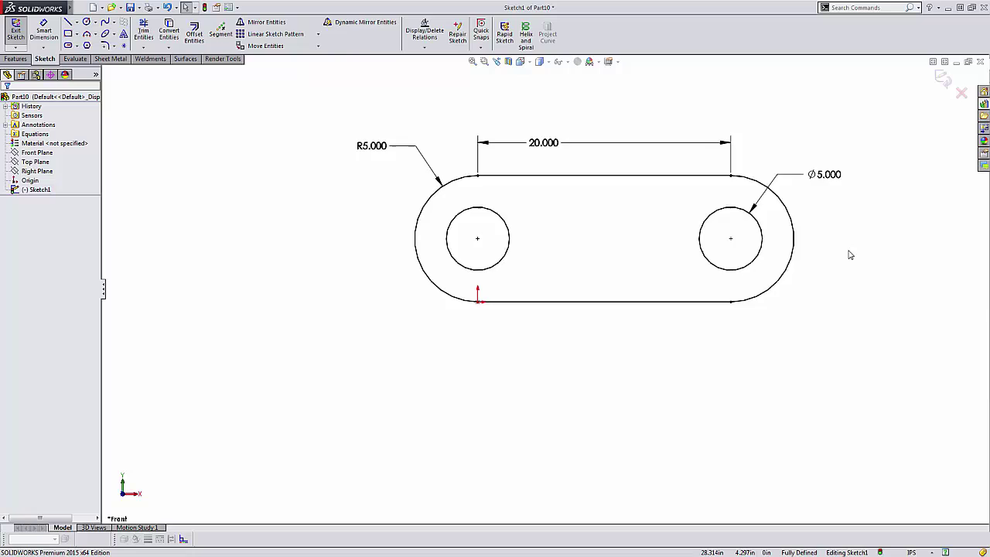
Sketch a rectangle about 3.5 in high between the circles and constrain its left edge's midpoint level with the left circle's centre.
key(r)
click(420, 216)
click(607, 282)
key(Escape)
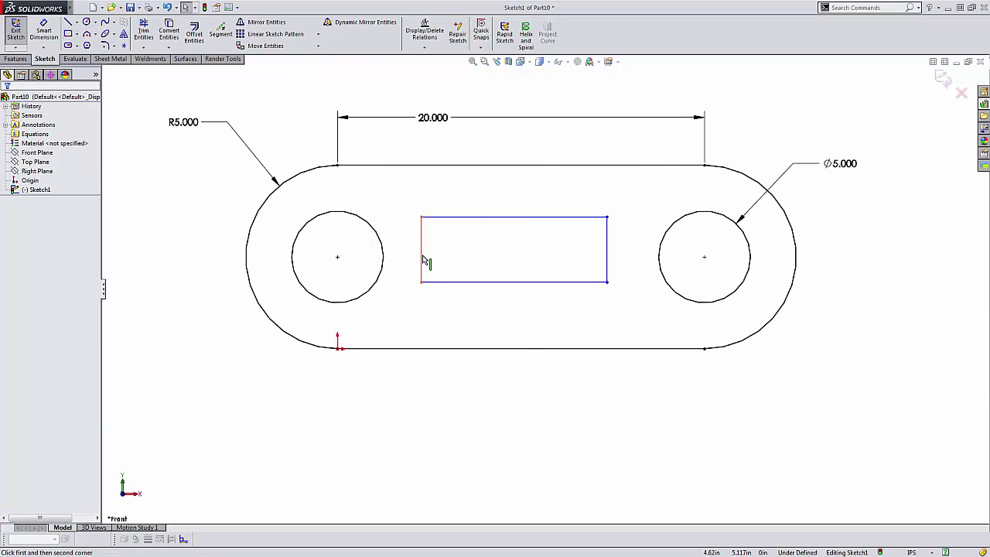
click(422, 259)
ctrl+click(337, 256)
click(383, 219)
Dimension the distance from the left circle's centre to the inner rectangle's left edge as 5 in.
key(d)
click(422, 259)
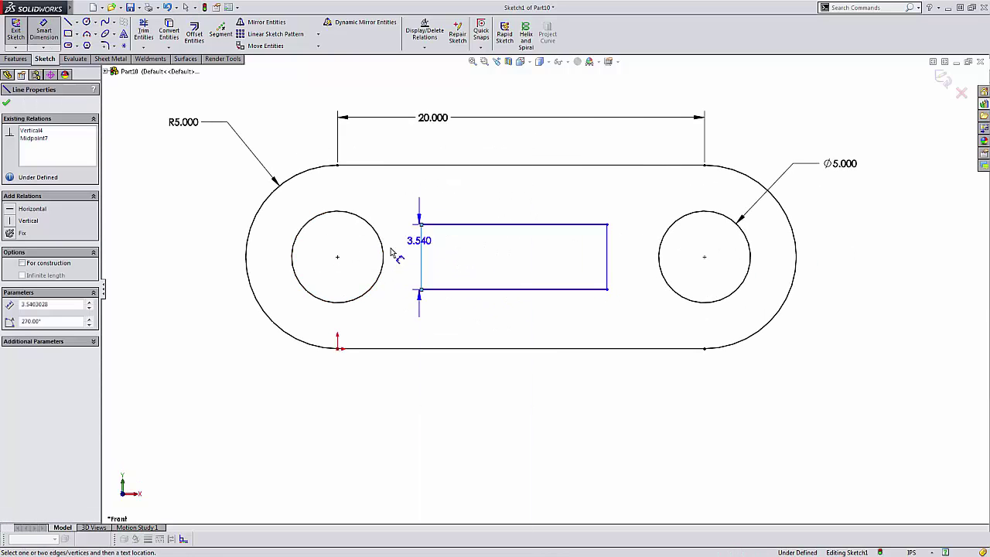
click(337, 256)
click(377, 212)
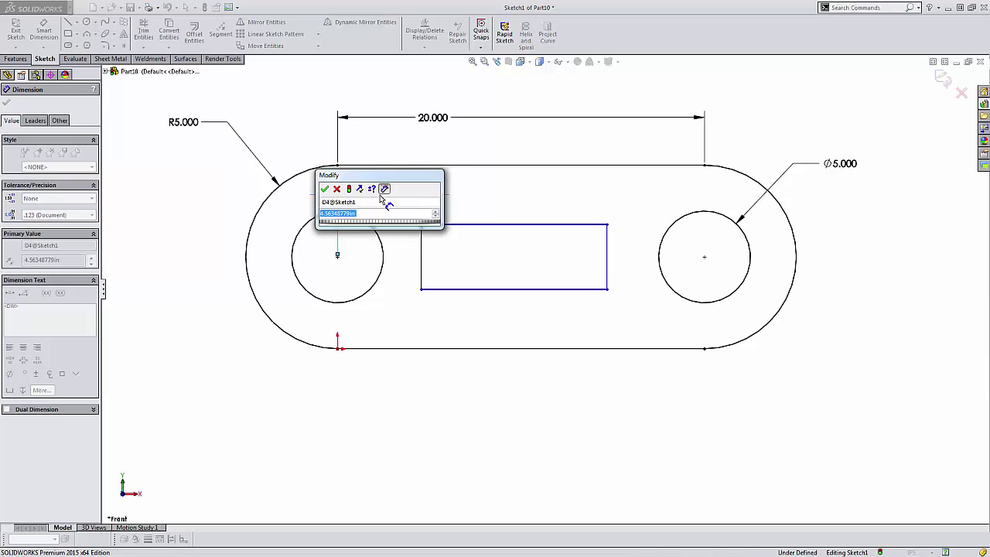
text(5)
key(Return)
Dimension the distance from the inner rectangle's right edge to the right circle's centre as 5 in.
click(615, 246)
click(704, 257)
click(660, 205)
text(5)
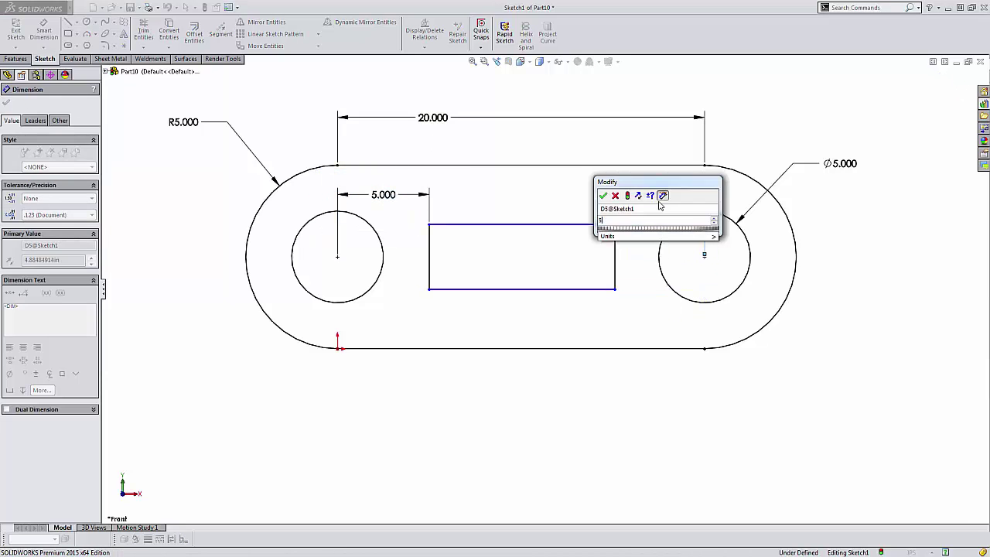
key(Return)
Set the inner rectangle's height to 4 in and move that dimension to the left of the rectangle.
click(508, 224)
click(513, 289)
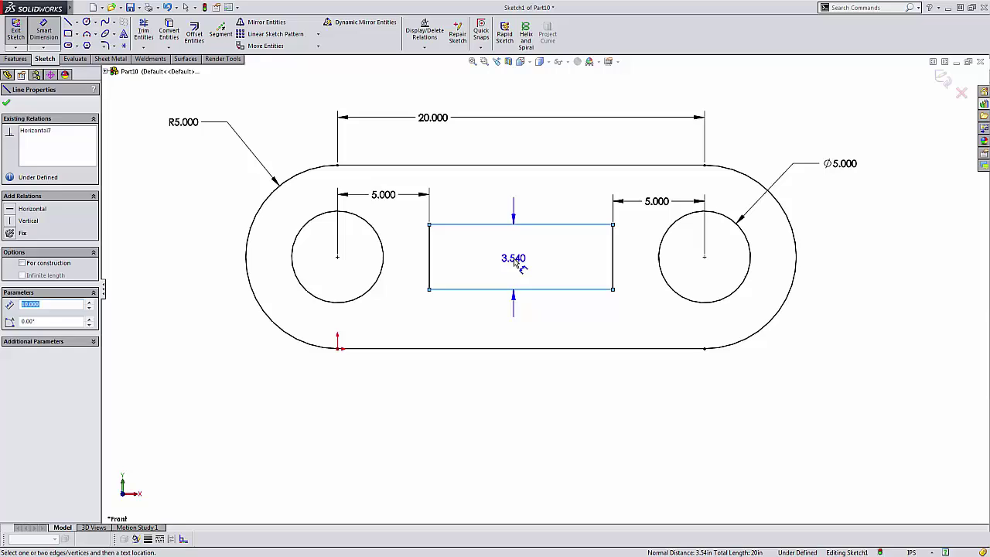
click(513, 263)
text(4.00in)
key(Return)
drag(506, 261, 405, 245)
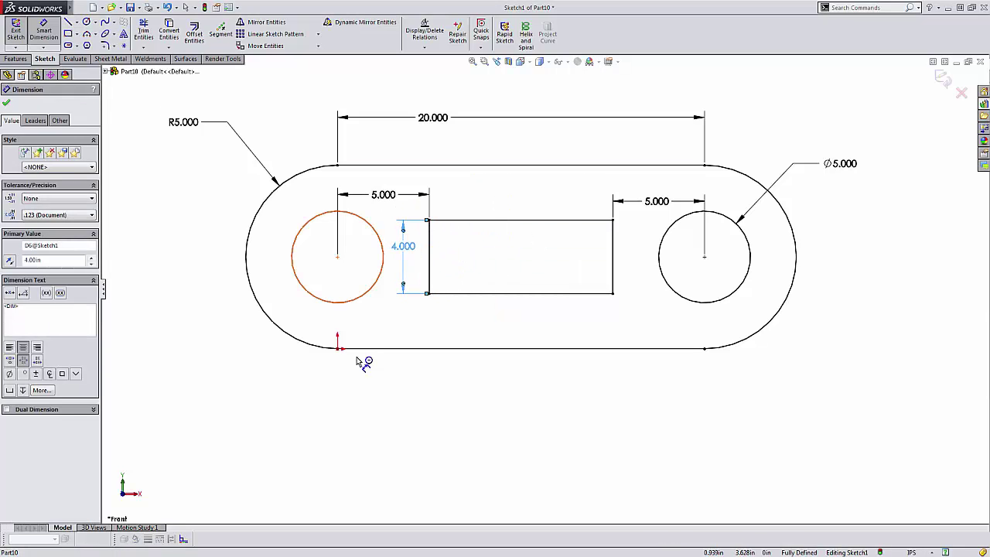
key(Escape)
key(z)
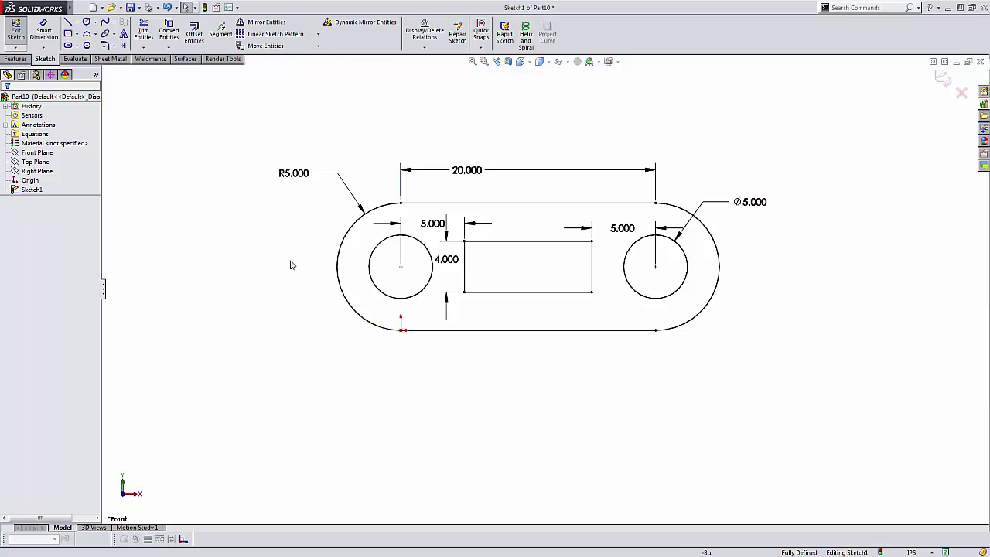
Start making a block and include all lines, arcs and circles of the slot sketch as its entities.
click(80, 7)
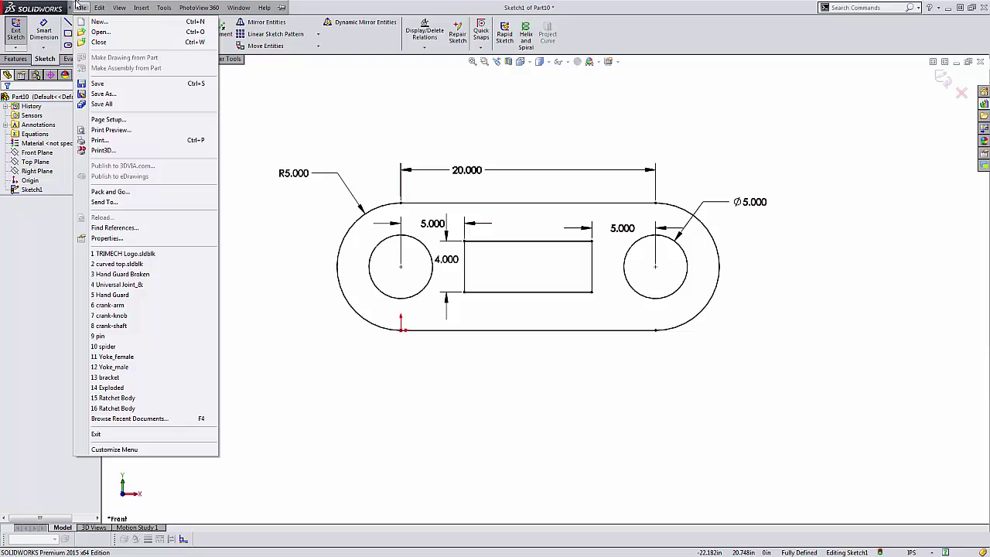
click(166, 7)
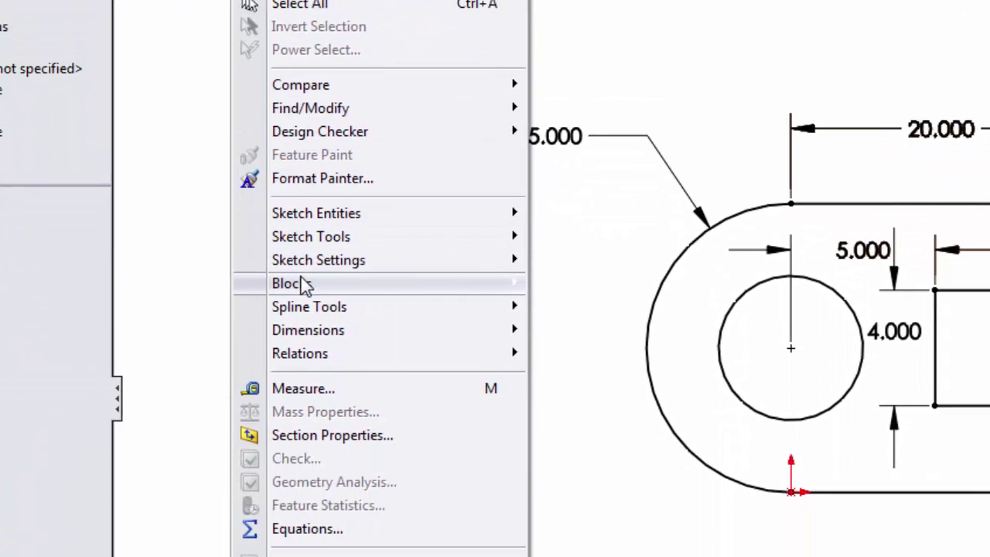
mouse_move(303, 285)
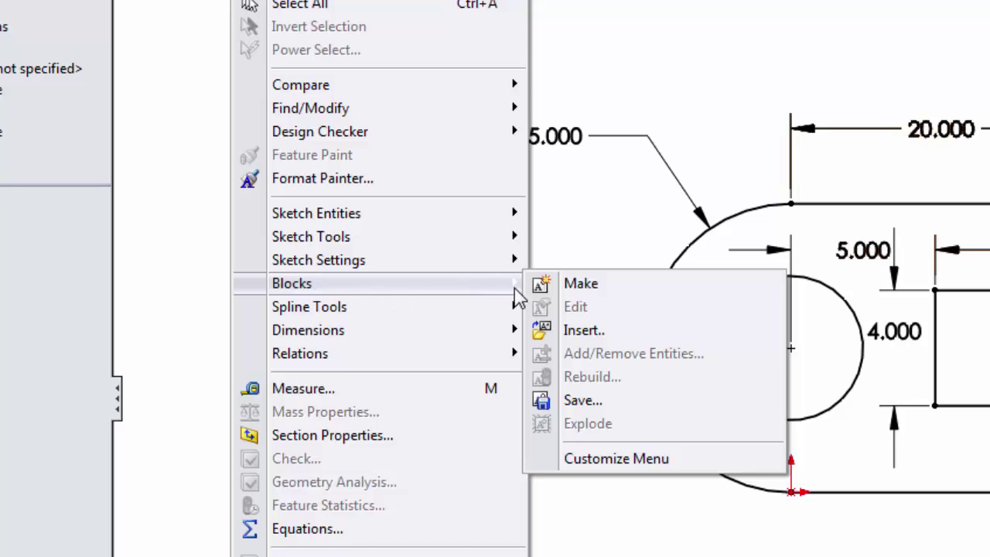
click(580, 283)
mouse_move(254, 136)
mouse_down()
mouse_move(794, 319)
mouse_move(802, 367)
mouse_up()
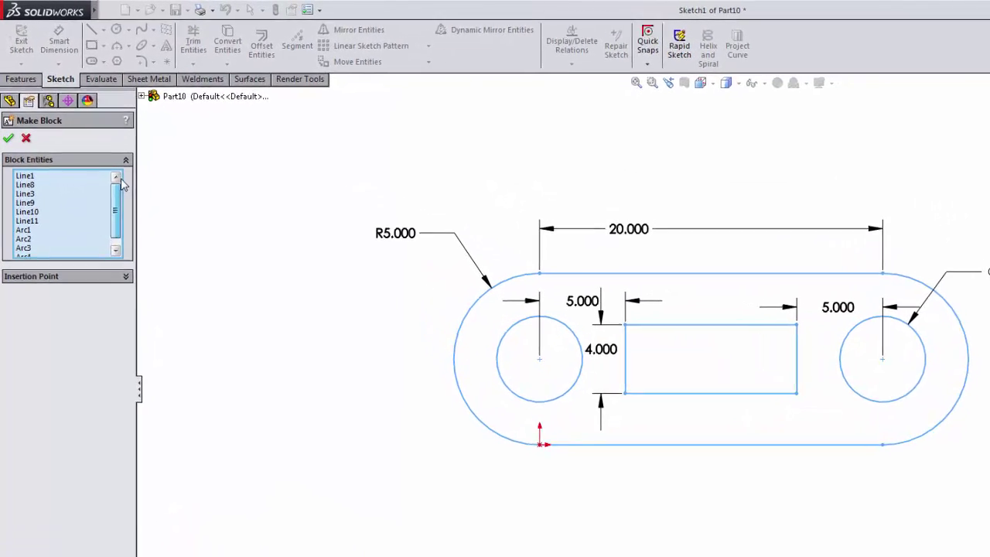
Place the block's insertion point at the left circle's centre and create the block.
click(91, 277)
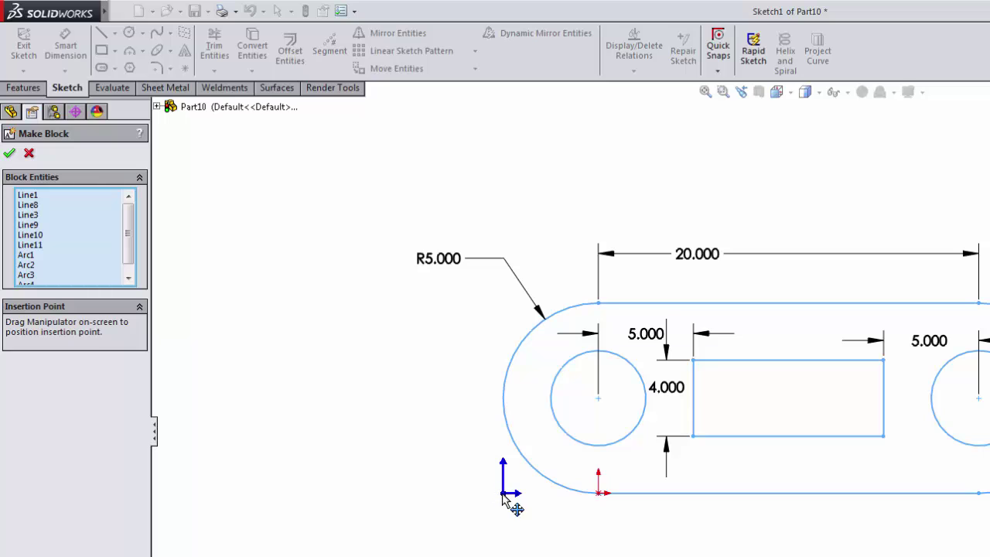
mouse_move(502, 495)
mouse_down()
mouse_move(555, 462)
mouse_move(601, 400)
mouse_up()
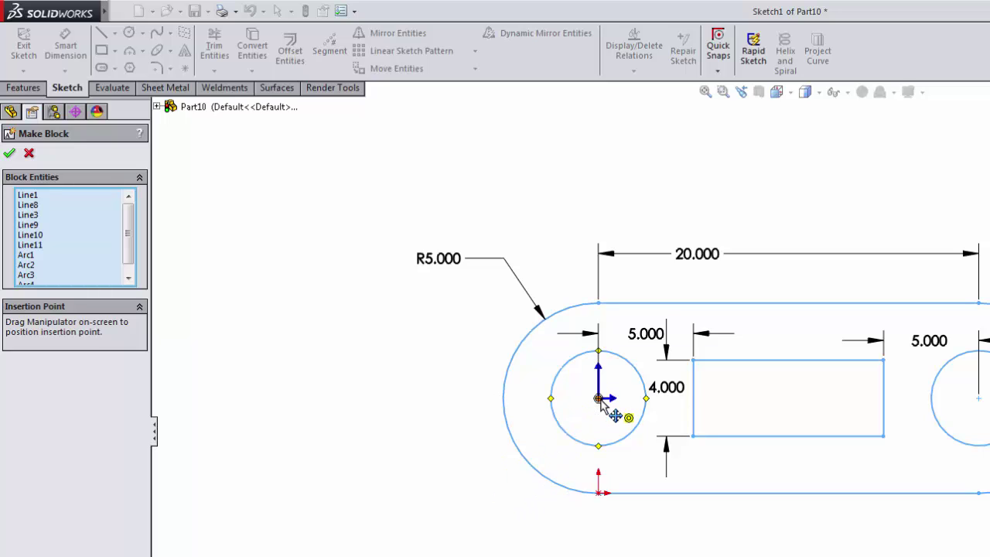
click(10, 154)
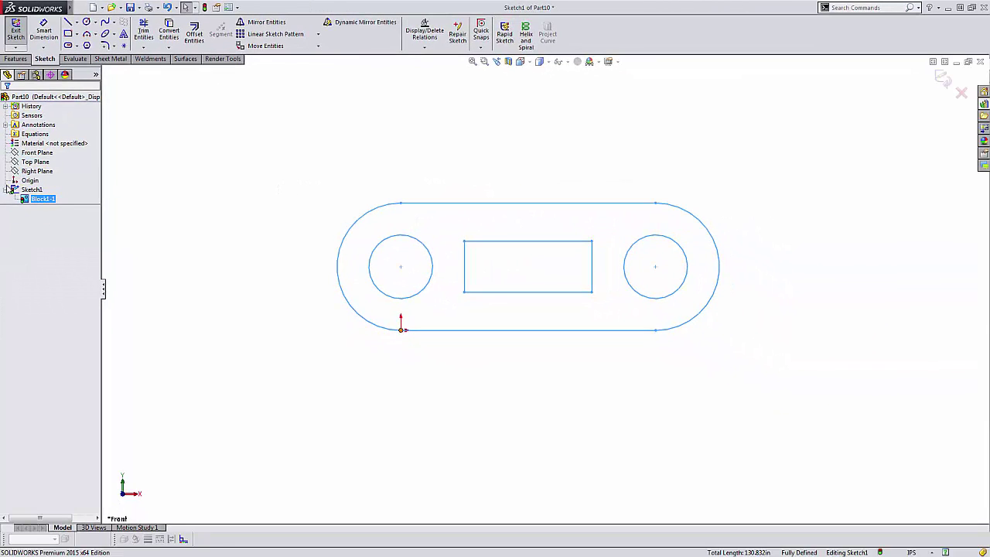
click(141, 236)
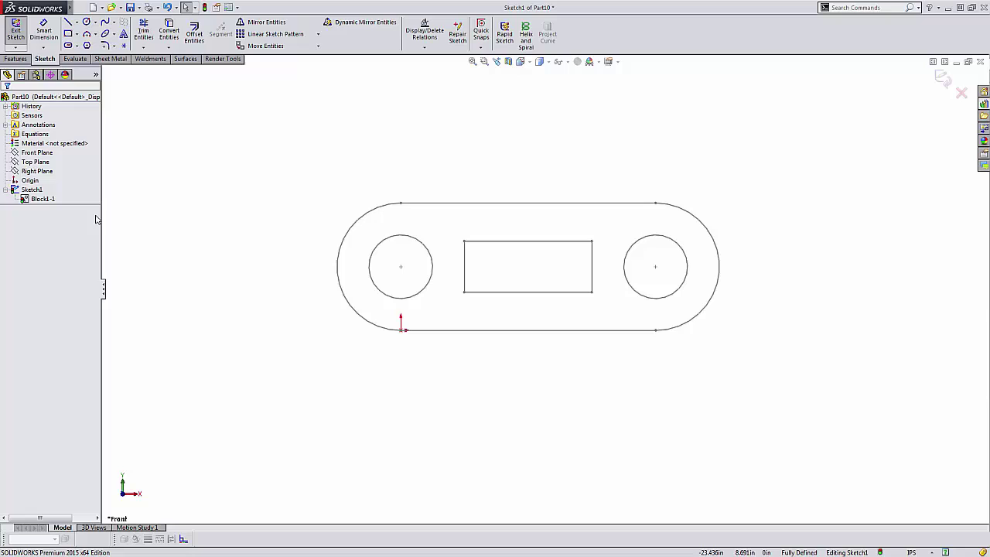
Sketch three separate circles above the block, the outer two about 2.4 and 2.6 in in radius.
key(c)
click(356, 141)
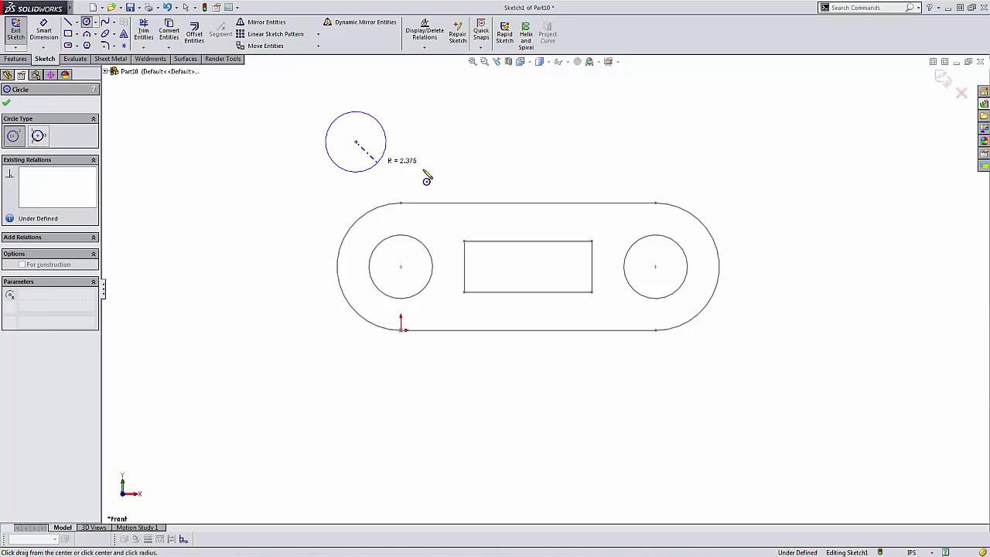
click(386, 141)
click(464, 124)
click(509, 144)
click(596, 141)
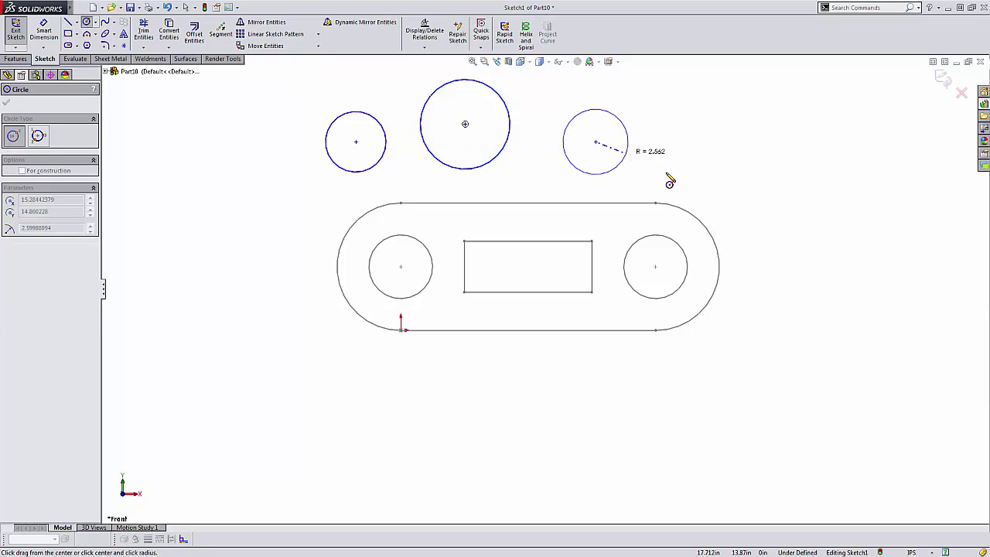
click(621, 158)
key(Escape)
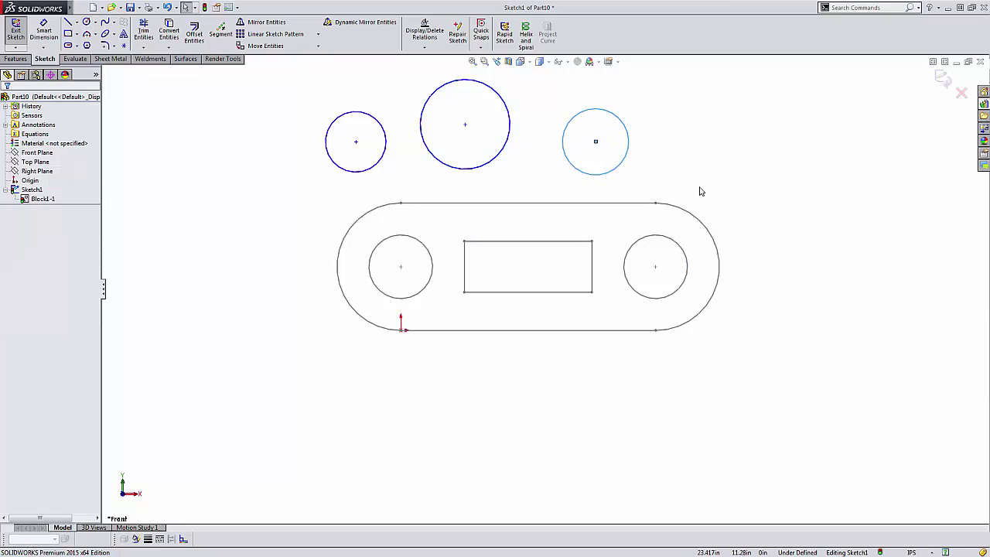
Delete the three loose circles above the block.
click(700, 191)
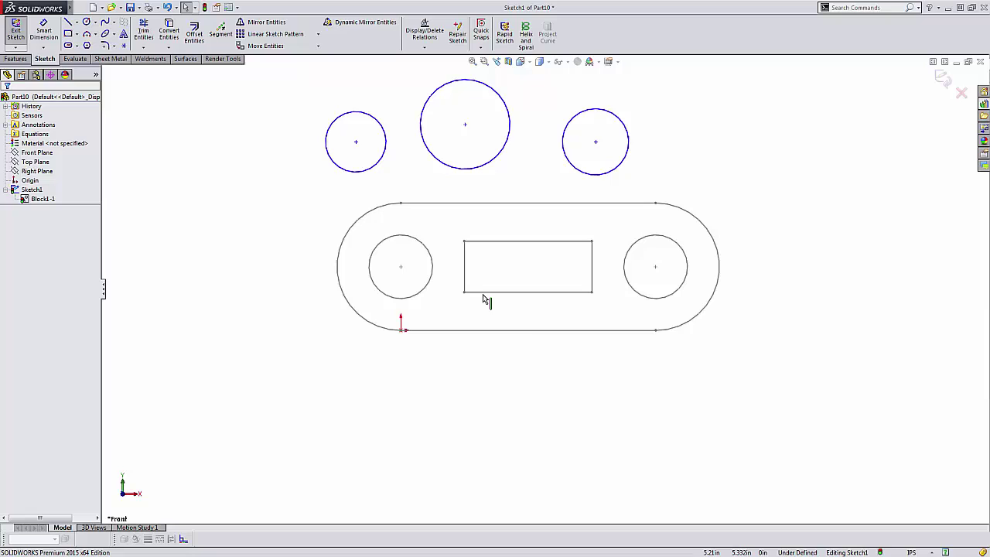
drag(693, 200, 264, 69)
key(Delete)
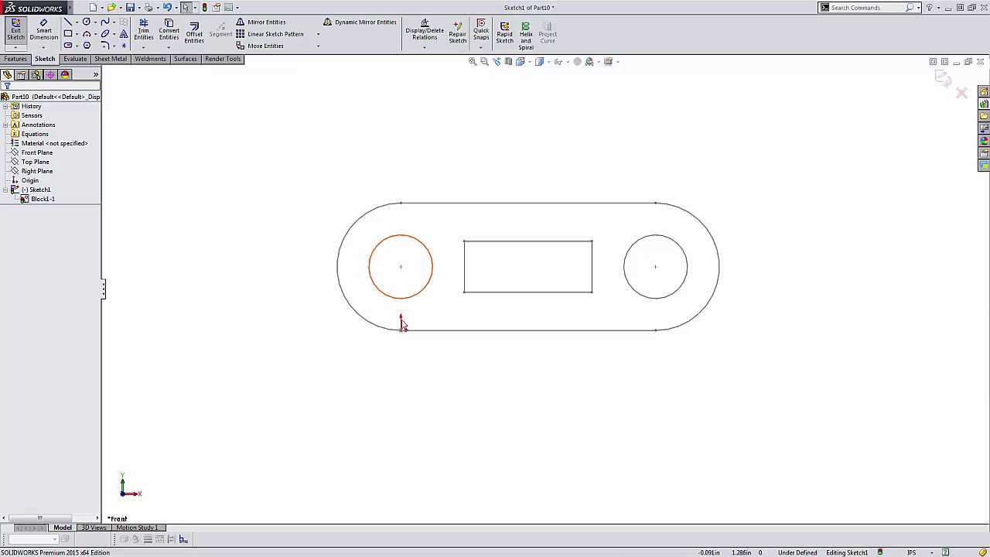
Move the block so that its left circle's centre coincides with the sketch origin.
mouse_move(400, 269)
mouse_down()
mouse_move(440, 320)
mouse_move(400, 331)
mouse_move(479, 210)
mouse_move(394, 289)
mouse_move(400, 331)
mouse_up()
click(273, 224)
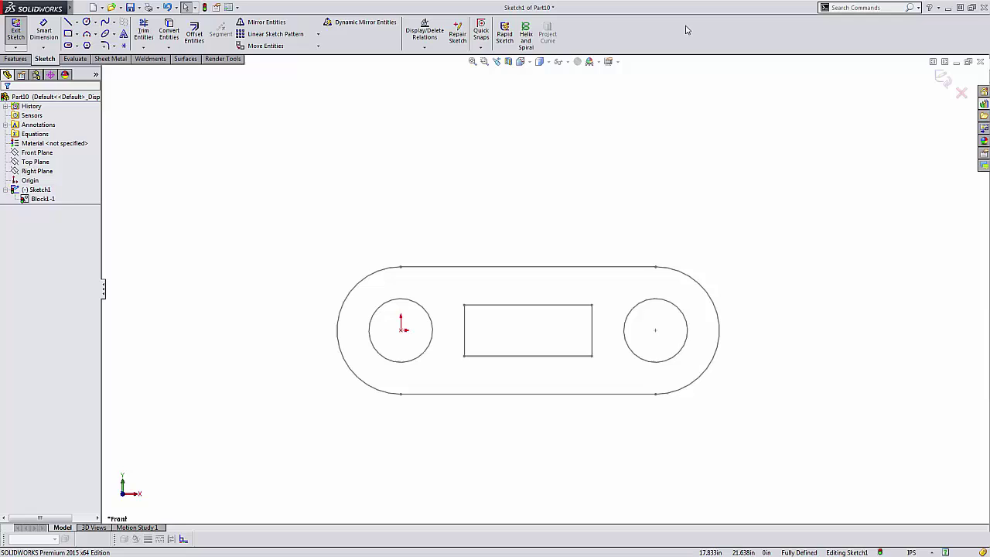
Display the Blocks toolbar and dock it beside the sketch commands.
right_click(684, 39)
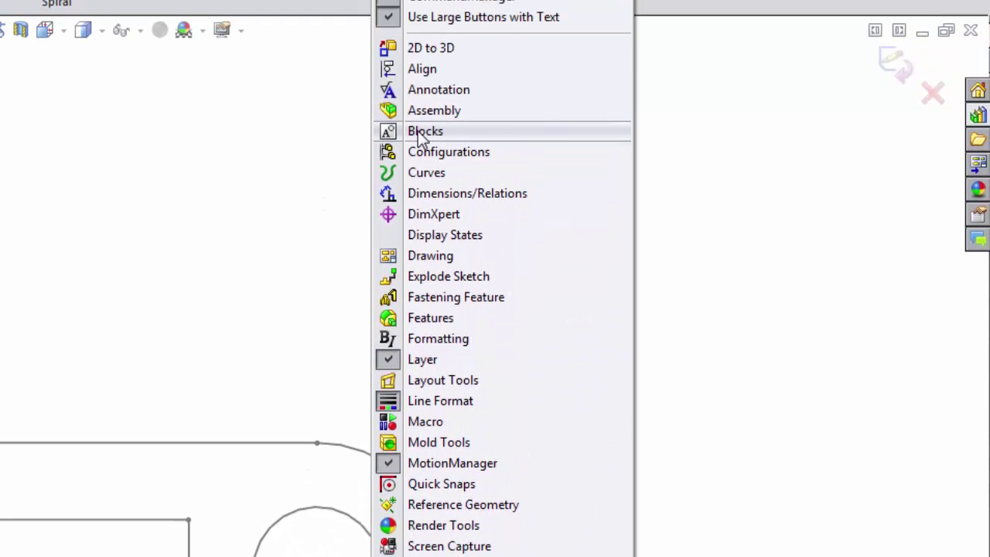
click(424, 132)
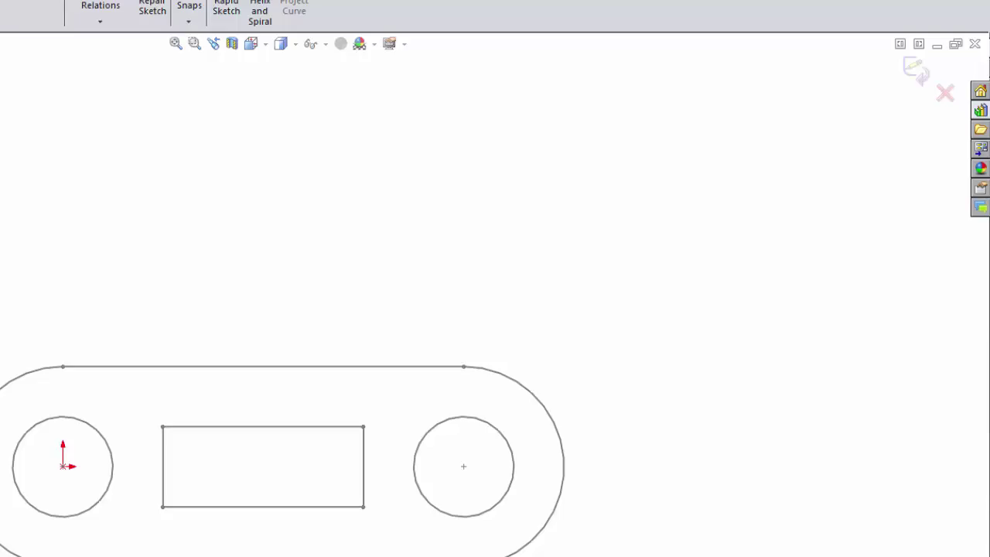
drag(387, 62, 807, 38)
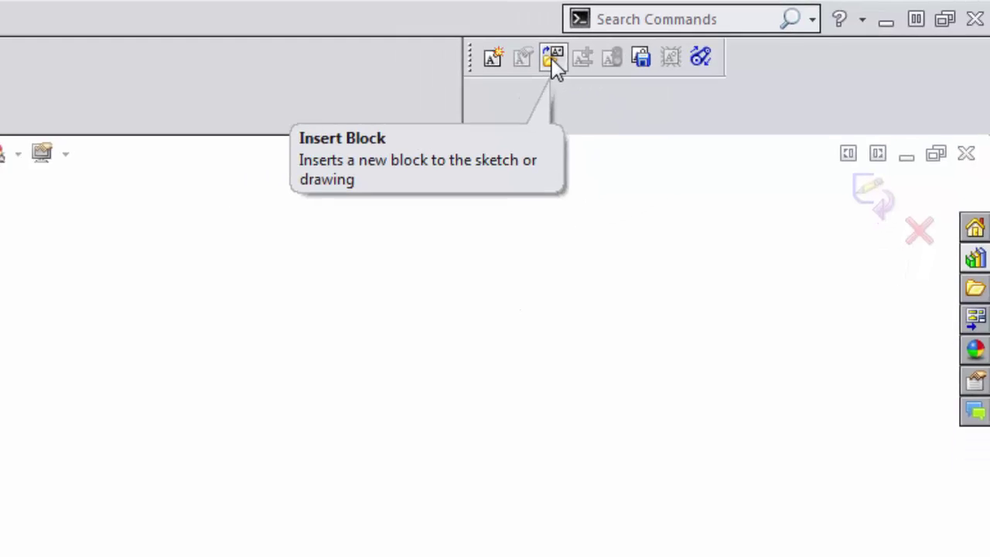
Insert a second instance of Block1 directly above the first one, with its left circle over the origin.
click(498, 64)
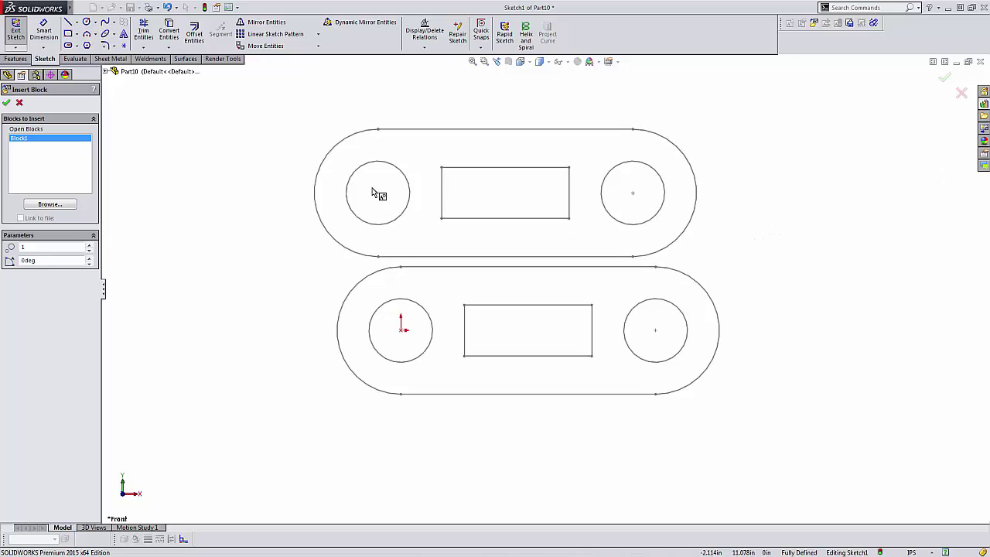
click(401, 195)
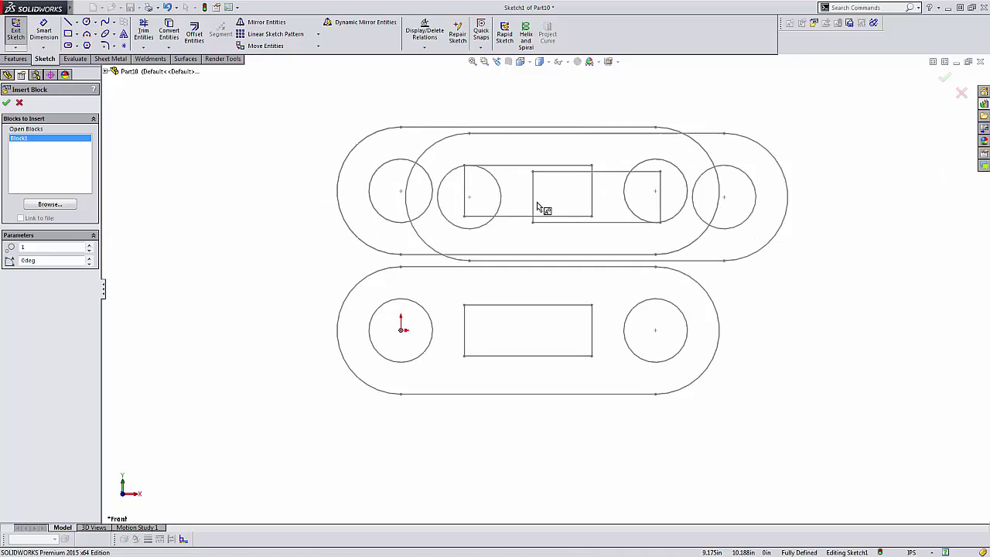
key(Escape)
scroll(509, 251, up, 1)
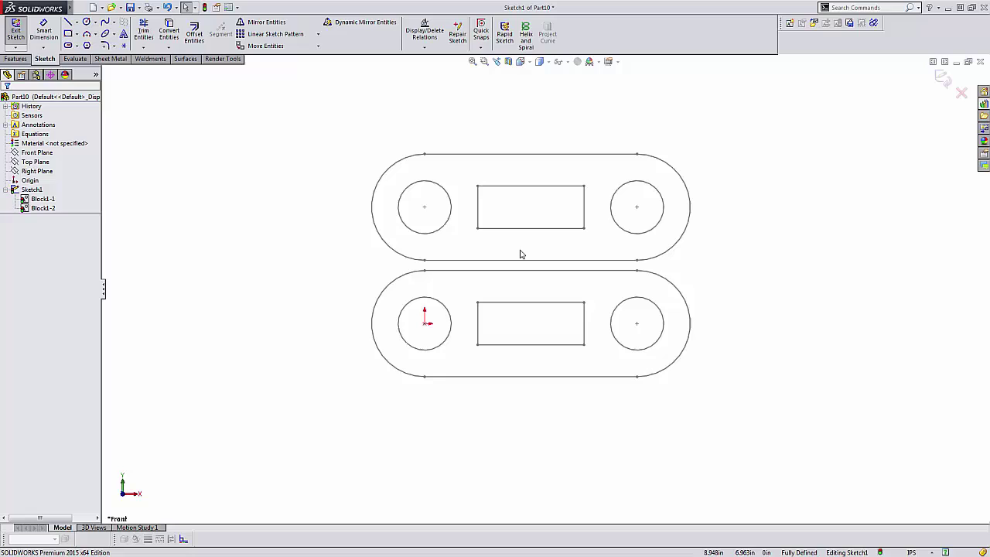
Dimension the distance between the left circle centres of the two blocks as 11 in.
key(d)
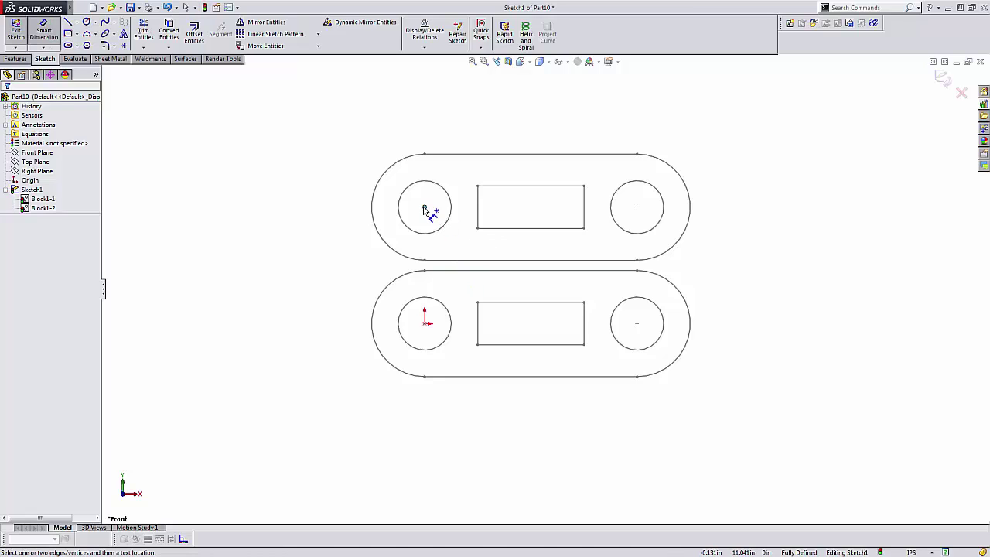
click(425, 209)
click(425, 323)
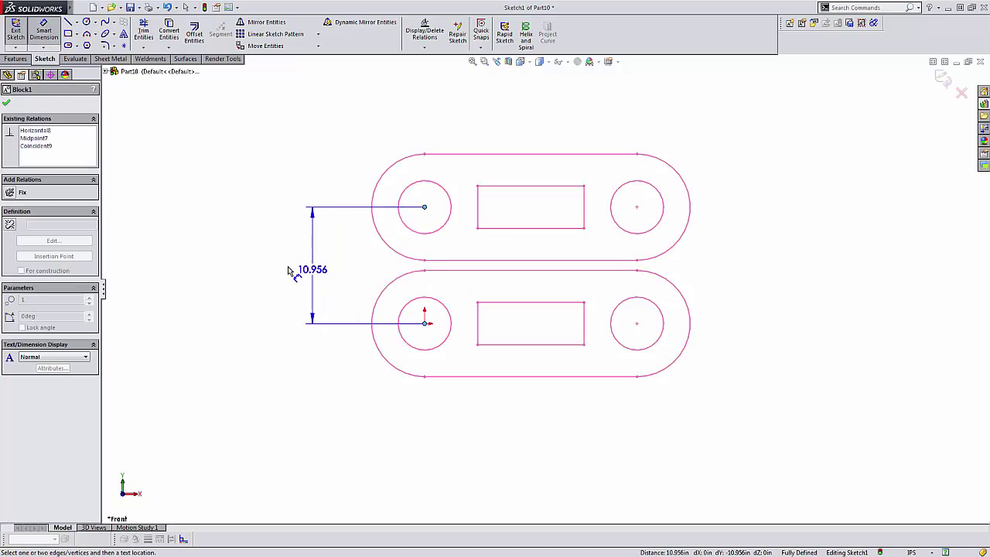
click(285, 267)
text(11)
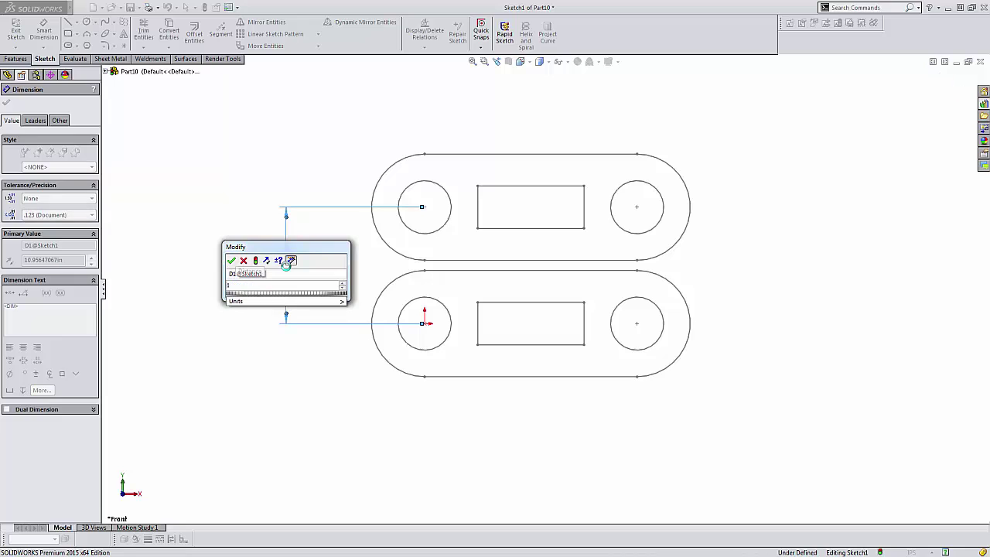
key(Return)
click(778, 352)
key(Escape)
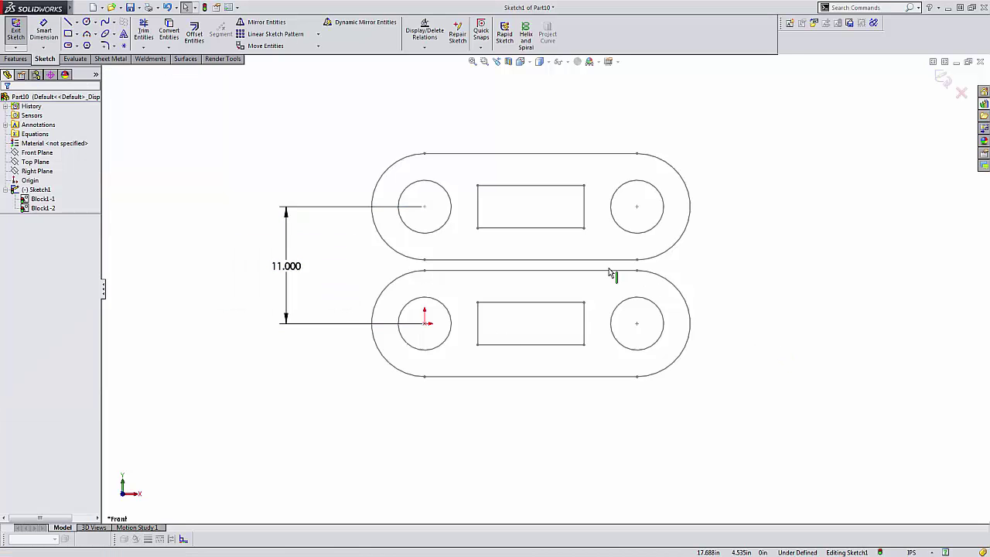
Shift and tilt the upper block by its right circle's centre to an angle of about 2.6°.
click(610, 268)
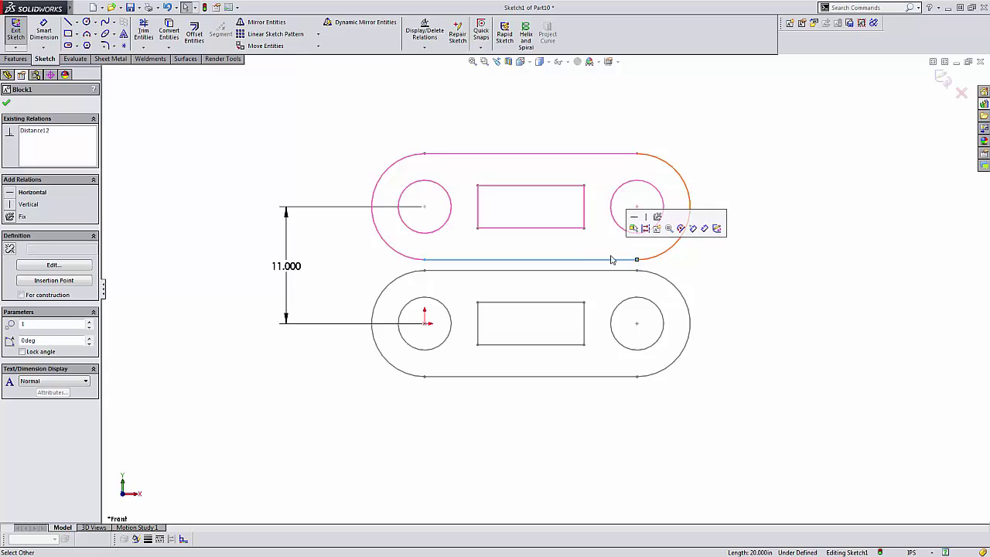
click(777, 282)
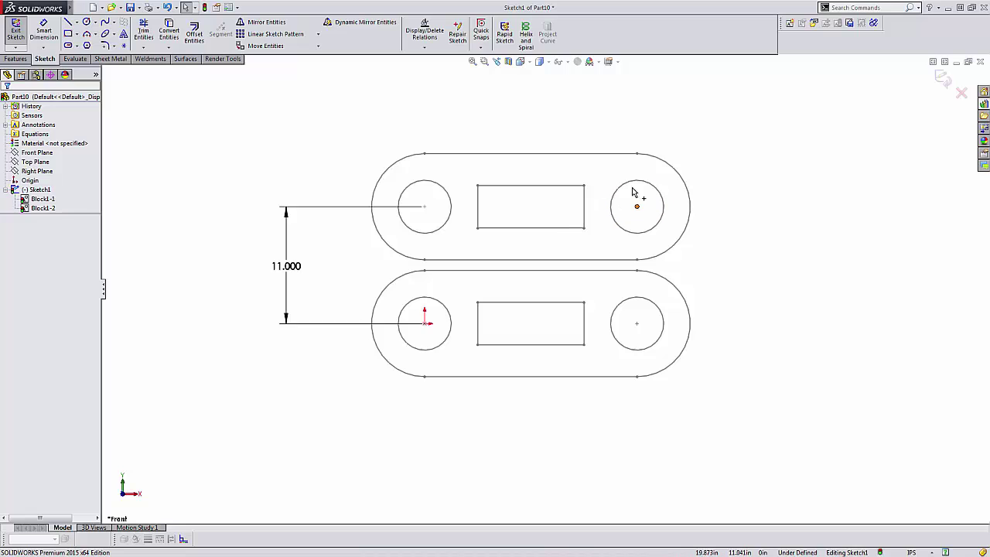
drag(632, 192, 616, 225)
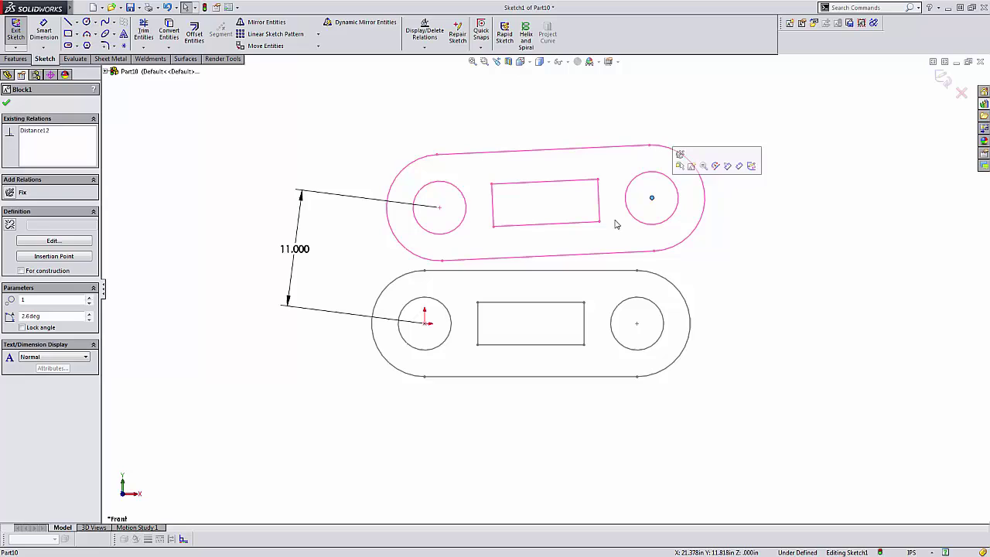
Apply a Horizontal relation to the facing straight edges of the upper and lower blocks.
click(600, 254)
ctrl+click(586, 271)
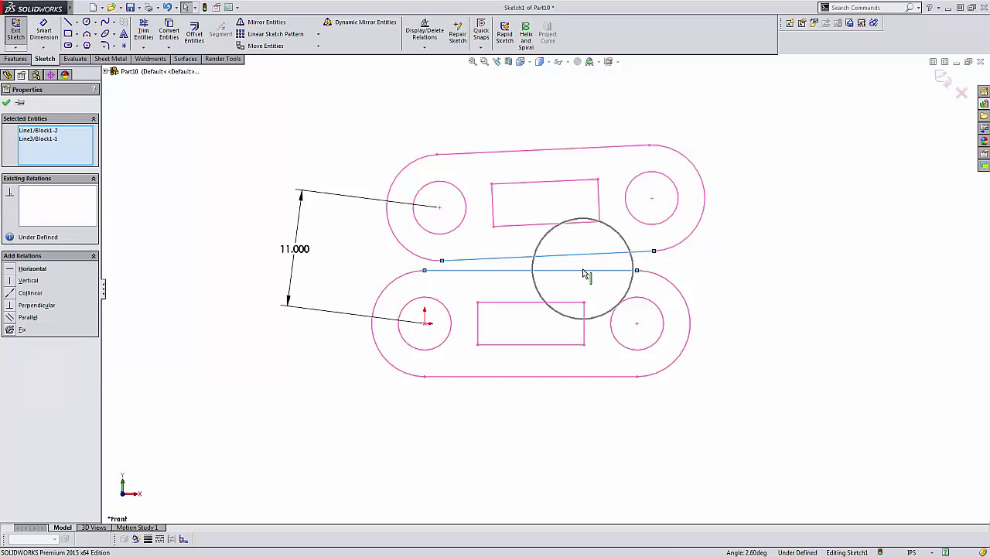
click(617, 233)
click(846, 298)
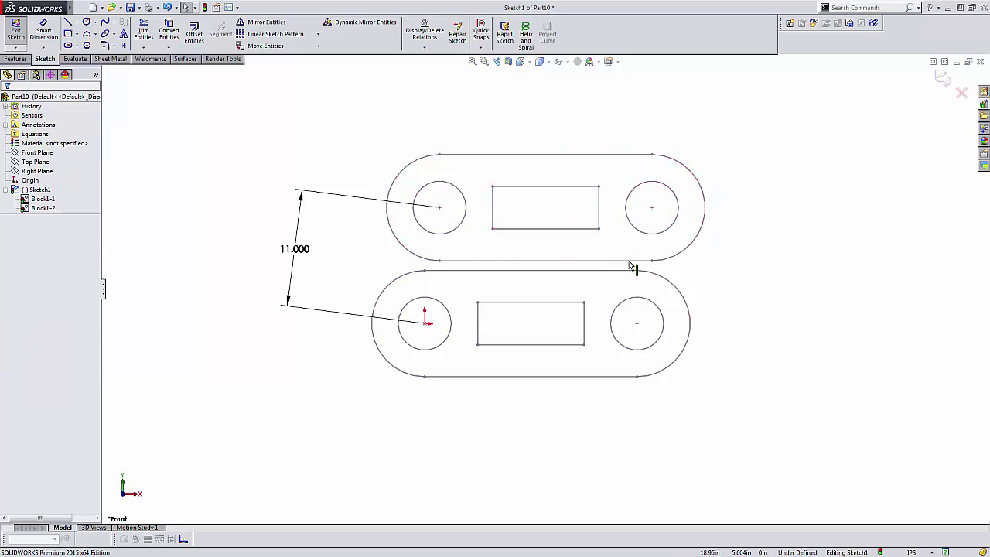
Add a Vertical relation between the right circle centres of the upper and lower blocks.
click(652, 208)
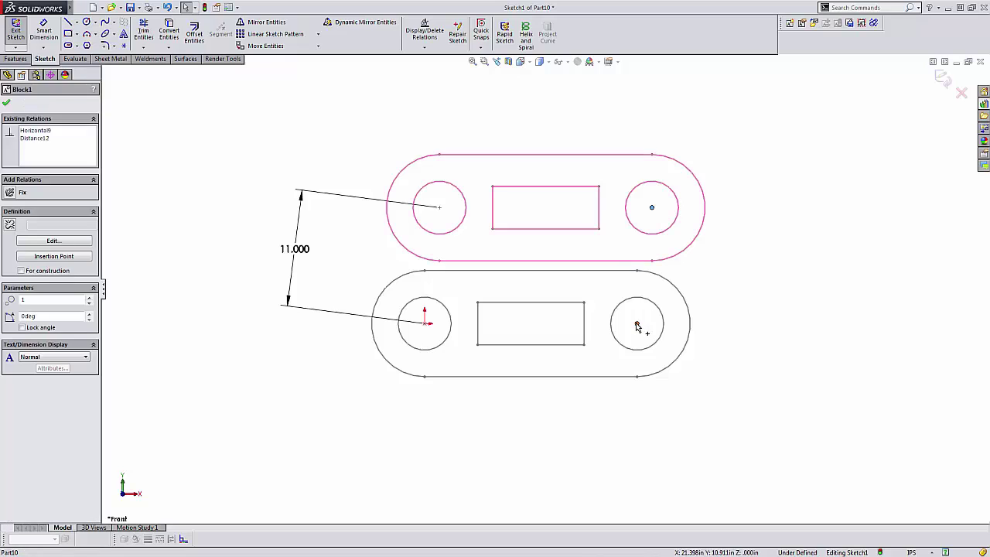
ctrl+click(637, 326)
click(671, 283)
click(812, 292)
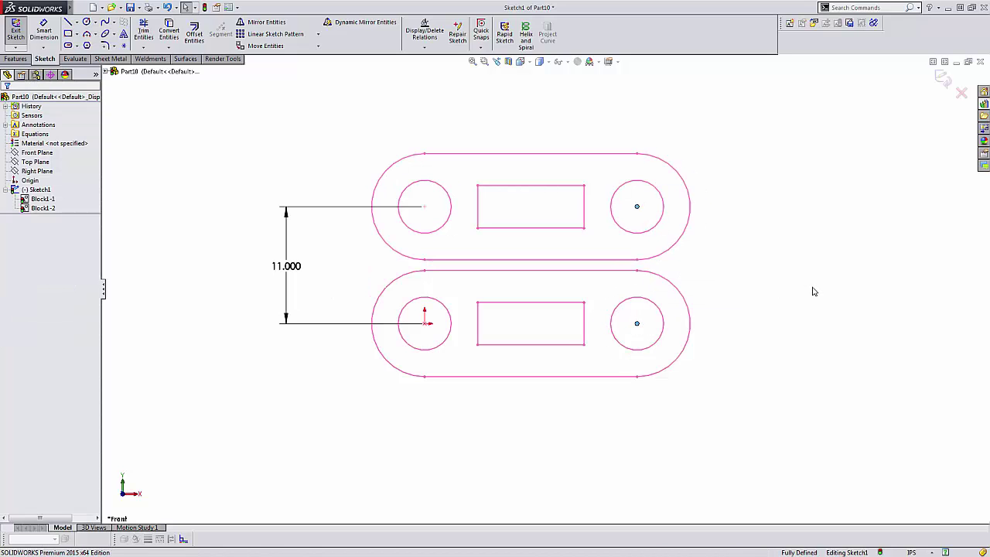
Examine the existing relations of both blocks at their right circle centres.
click(638, 211)
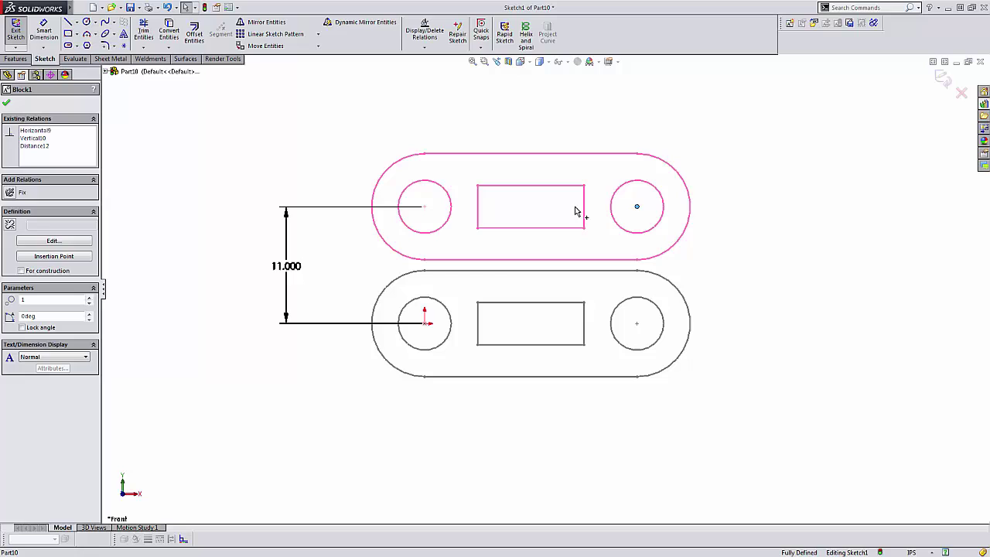
click(774, 317)
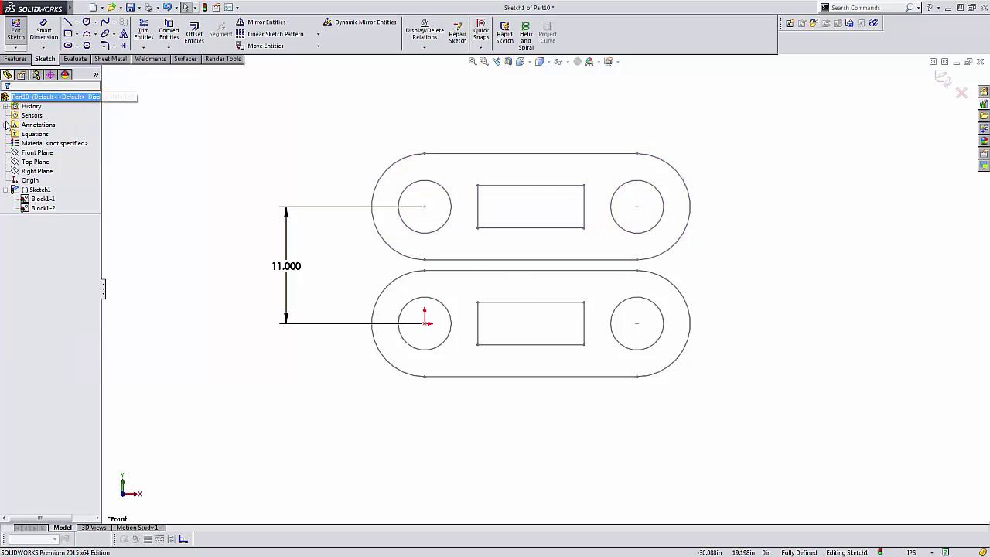
click(41, 199)
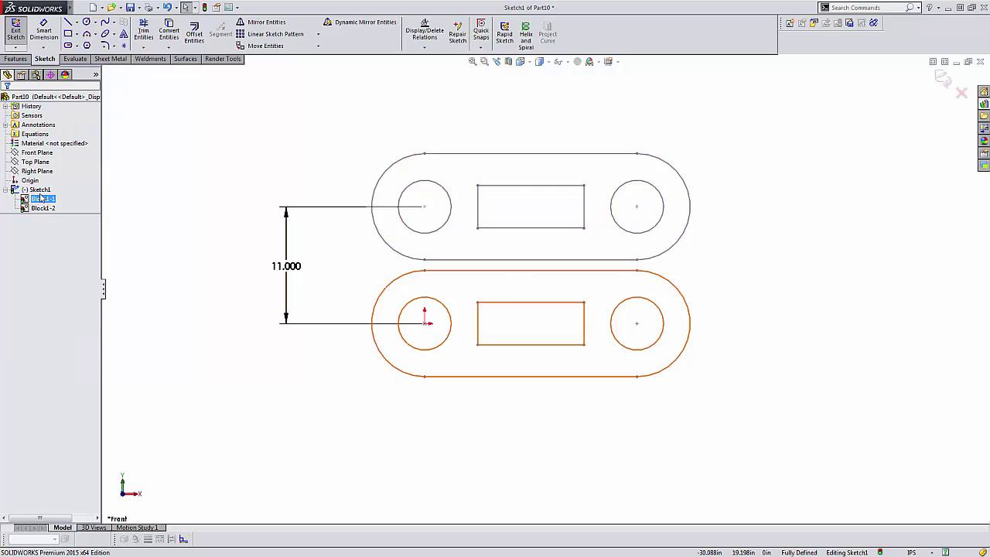
click(638, 328)
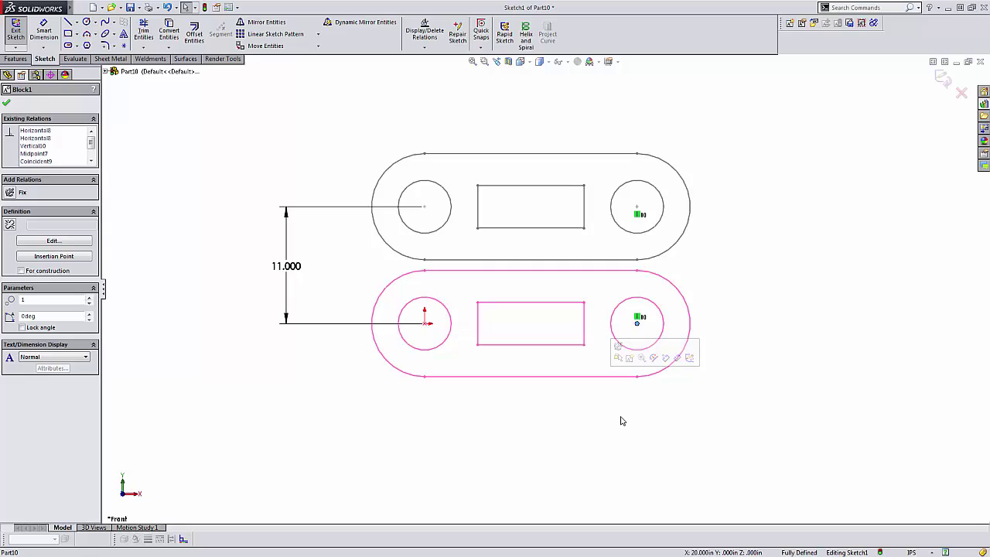
click(657, 419)
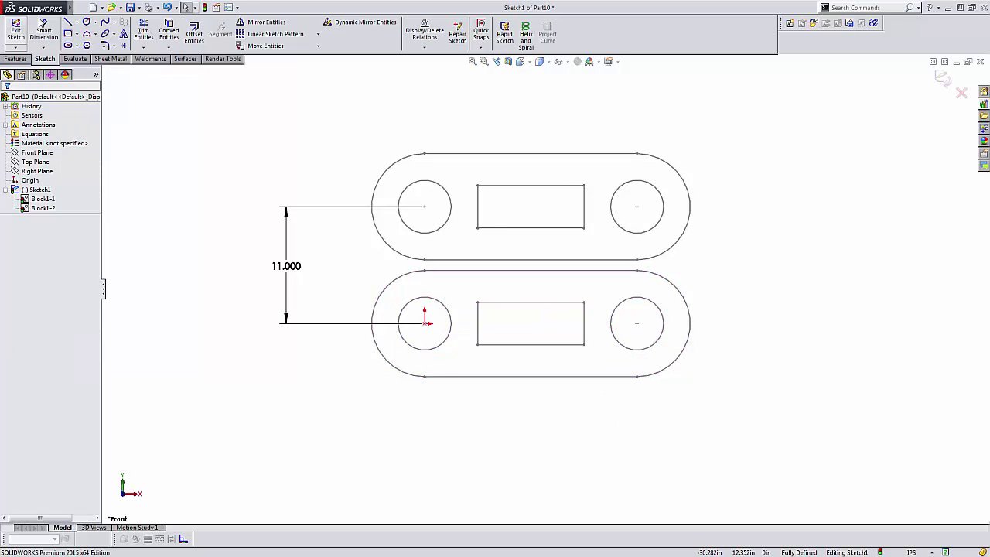
Exit the sketch that contains the two blocks.
click(15, 30)
key(f)
click(32, 190)
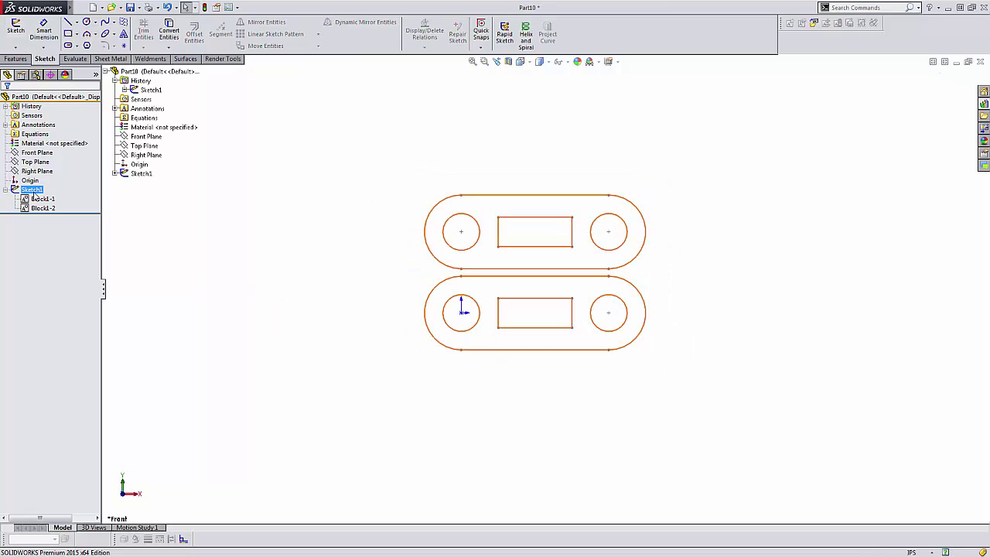
key(Escape)
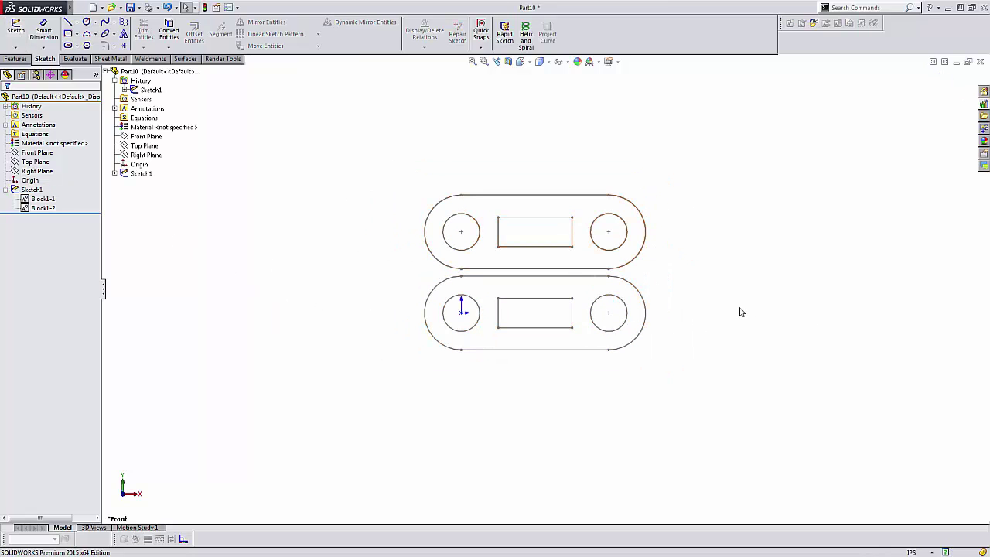
Extrude the two-block sketch as a solid boss, 10 in deep with the Mid Plane end condition.
scroll(680, 263, down, 3)
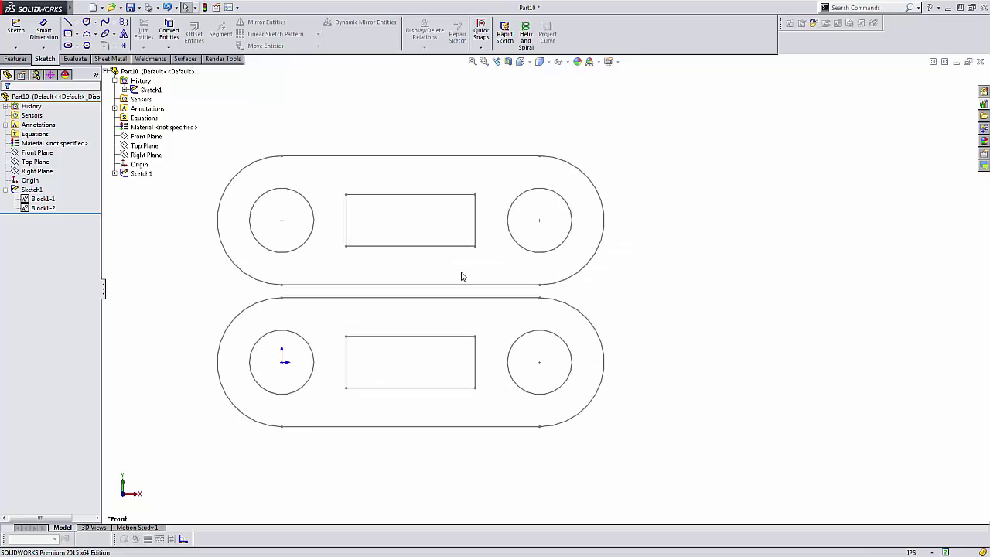
key(e)
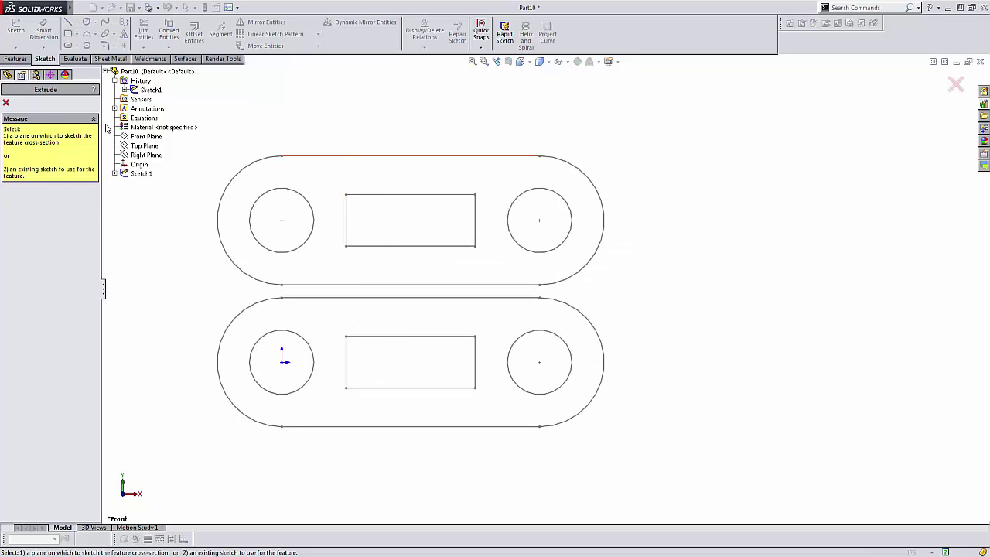
click(141, 173)
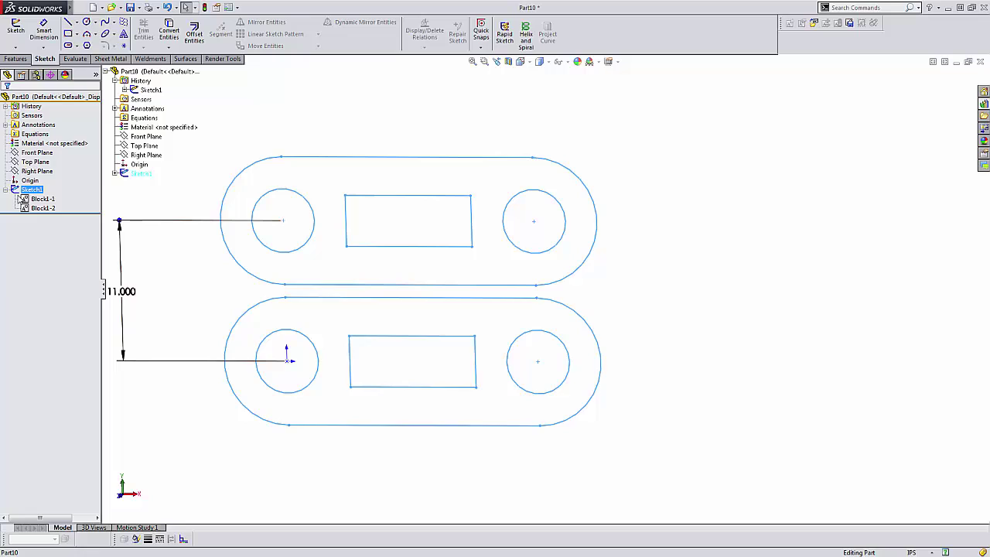
click(57, 161)
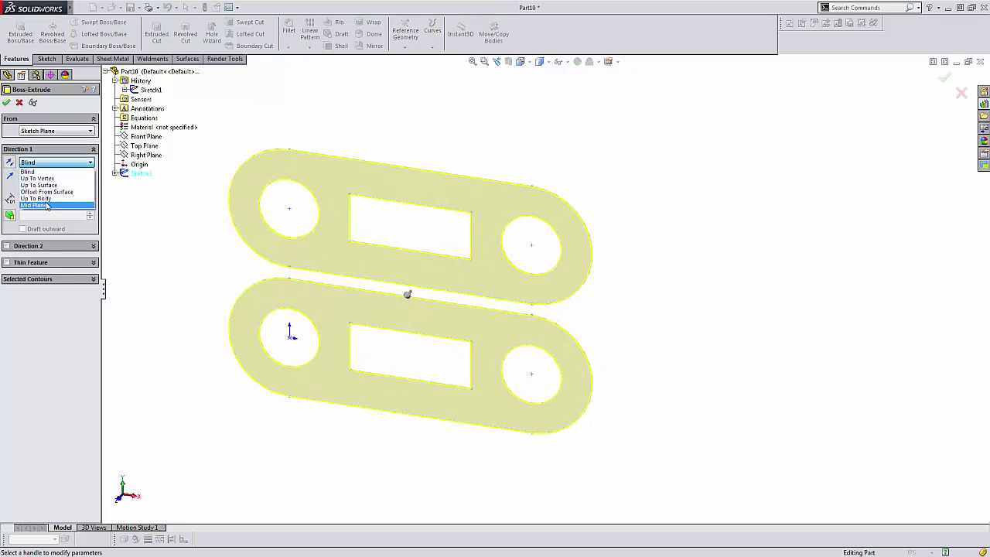
click(50, 202)
text(10)
key(Return)
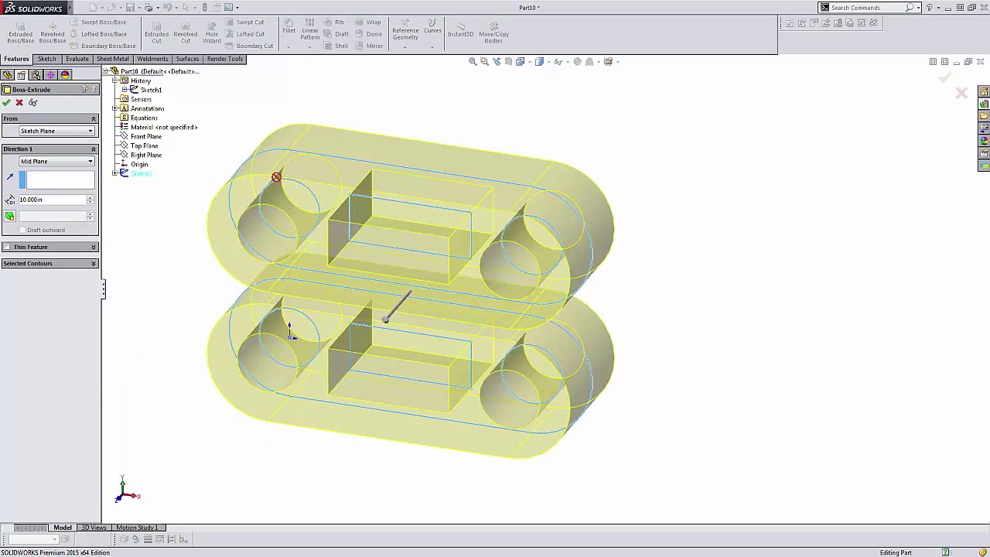
key(Return)
mouse_move(685, 290)
middle_down()
mouse_move(670, 406)
mouse_move(688, 373)
mouse_move(749, 387)
mouse_move(666, 374)
mouse_move(657, 400)
middle_up()
scroll(626, 353, up, 3)
middle_drag(625, 354, 652, 350)
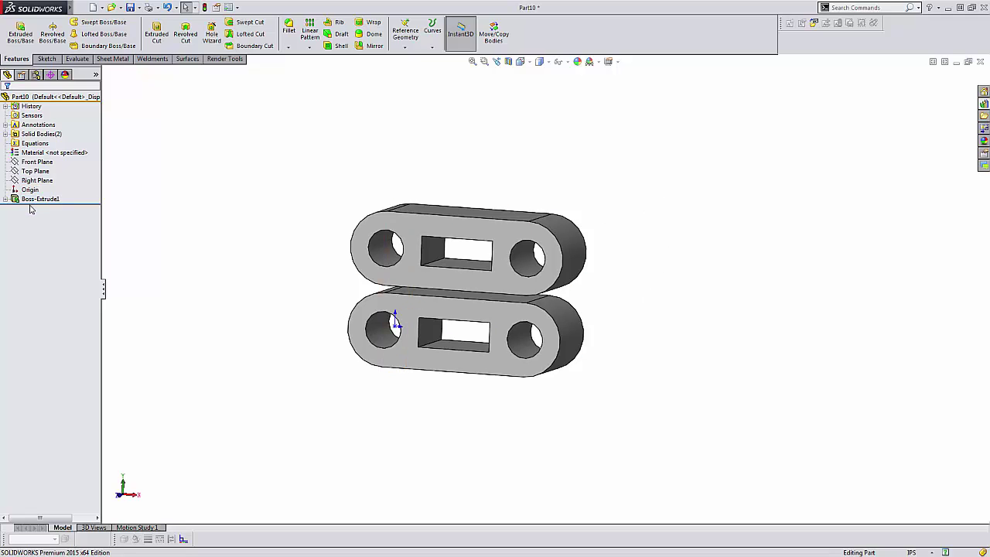
Reopen Sketch1 beneath the boss extrusion for editing.
click(6, 198)
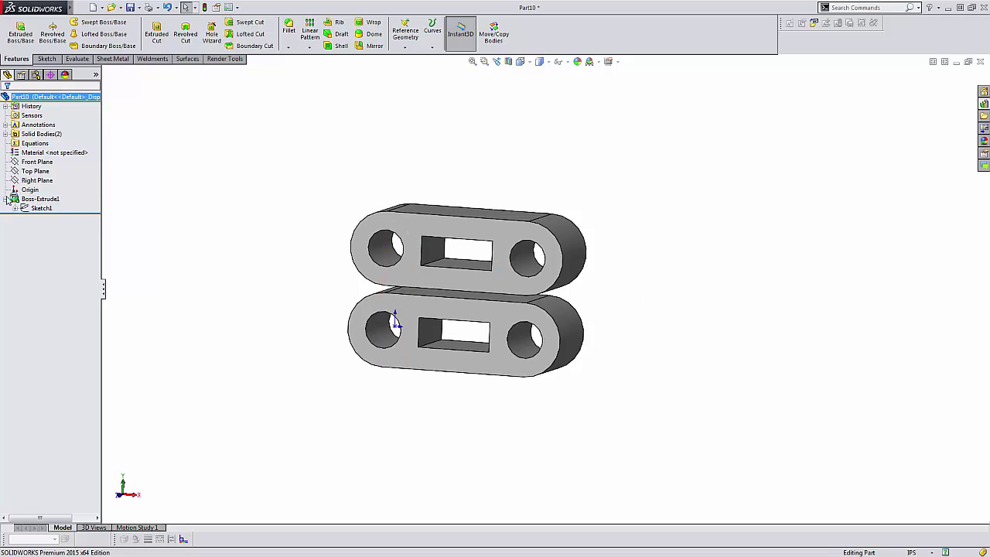
right_click(36, 208)
click(41, 176)
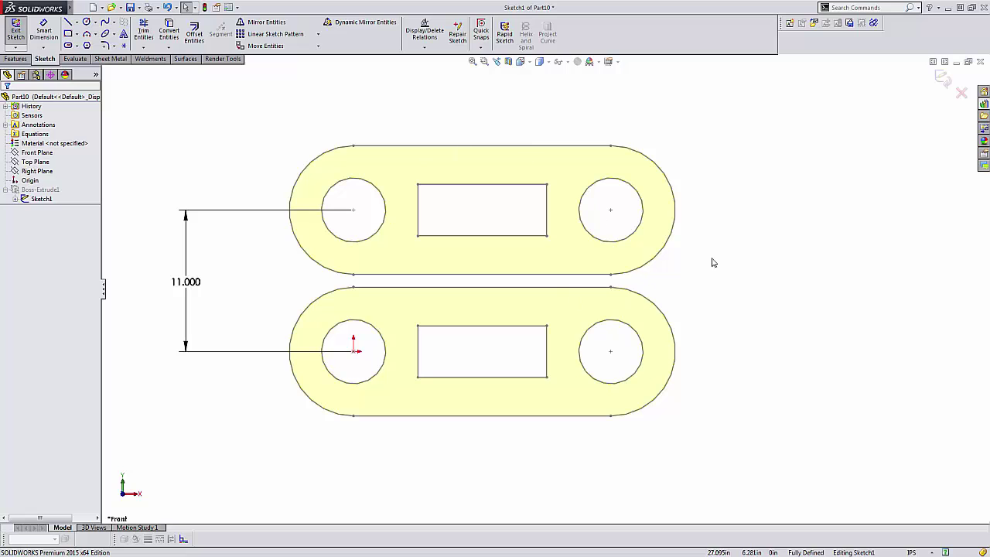
Add the upper link block to the Design Library's Blocks folder with the file name Standard Link.
click(984, 104)
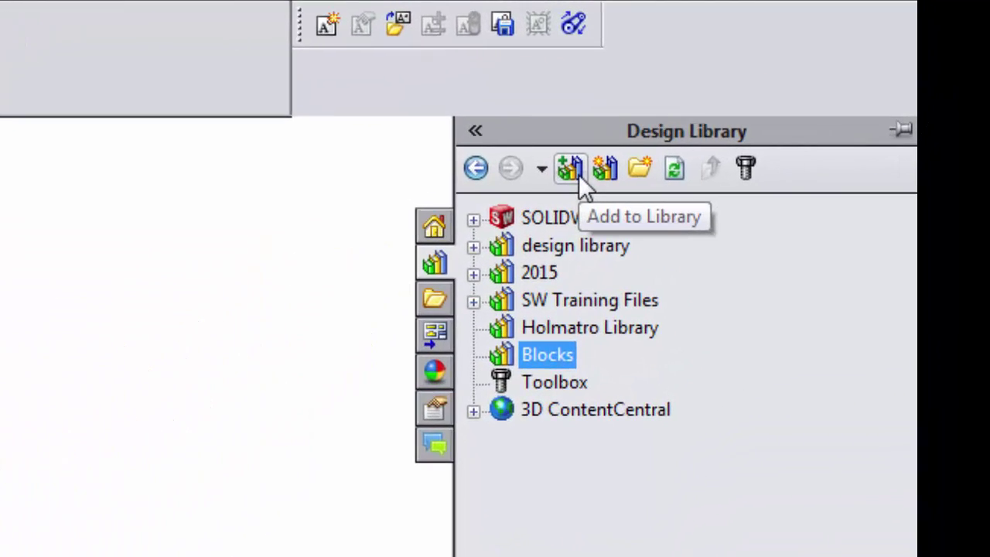
click(576, 172)
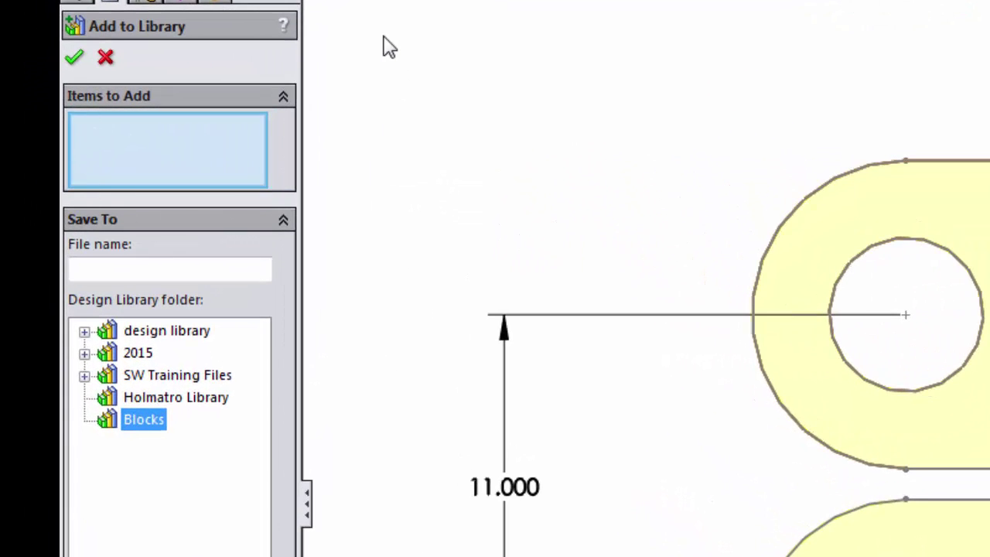
click(311, 5)
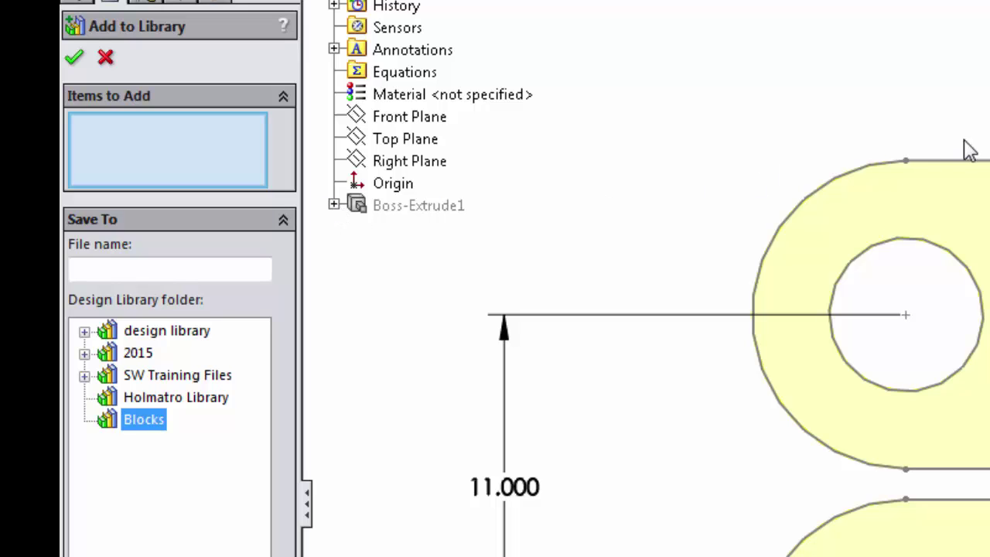
click(971, 172)
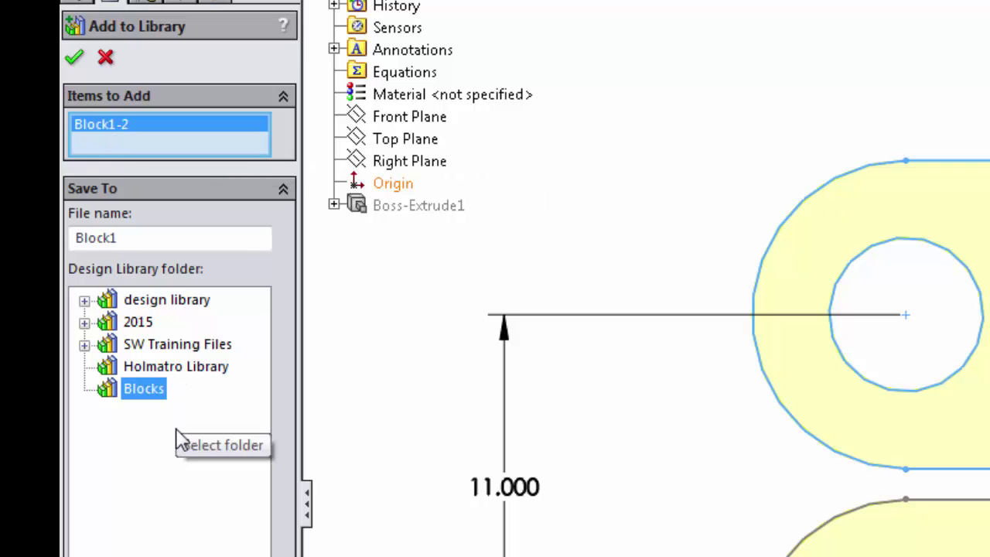
double_click(130, 237)
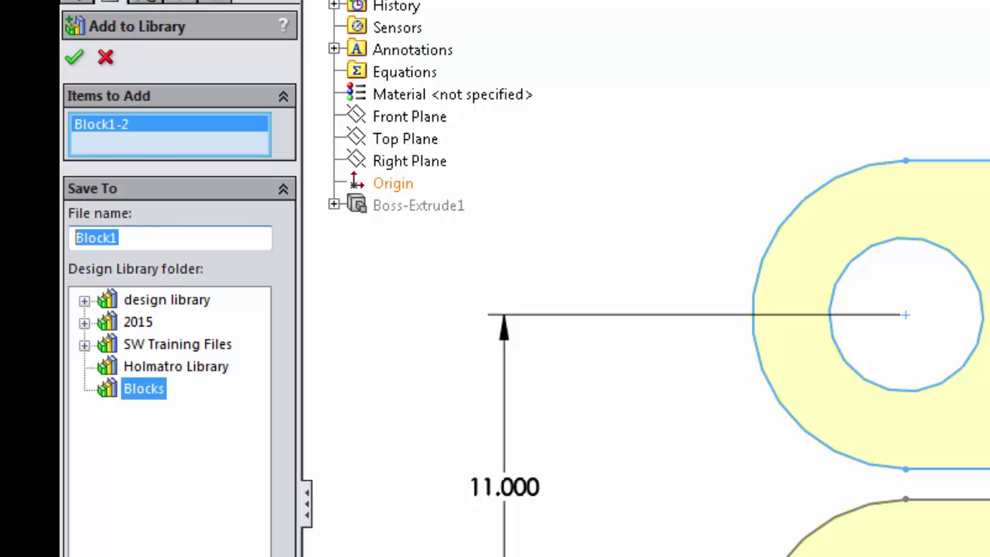
text(Standard Link)
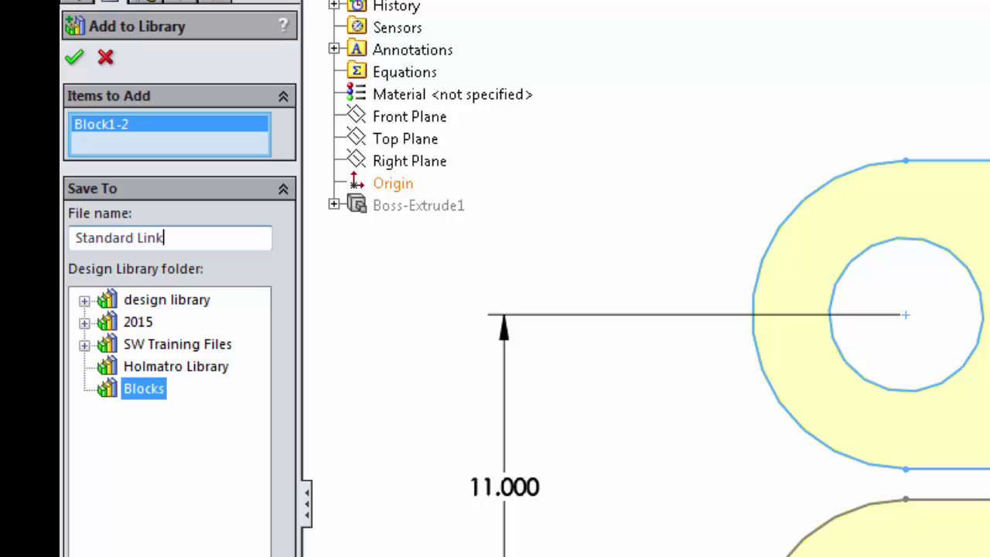
click(76, 60)
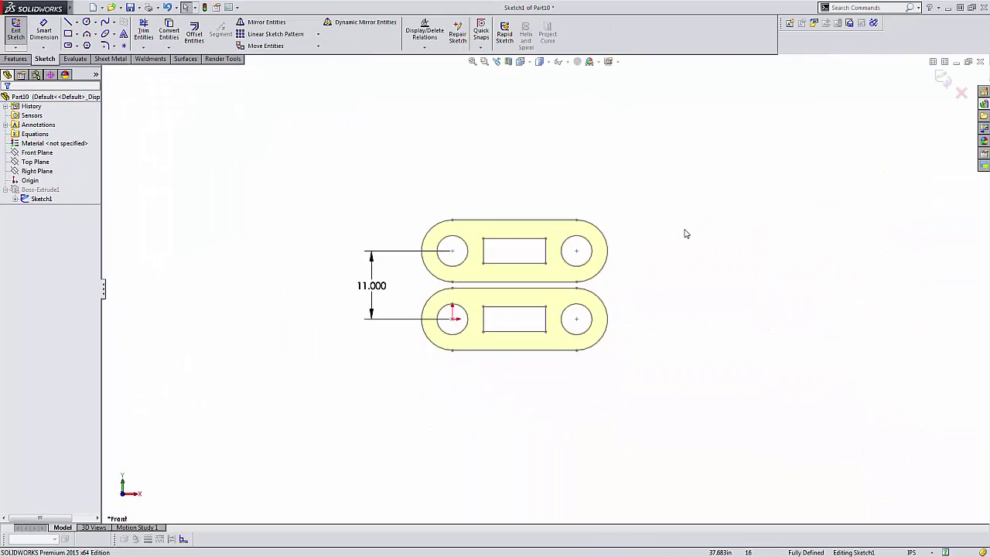
Exit Sketch1 with a rebuild and start a new sketch on the Top Plane.
key(ctrl+b)
middle_drag(652, 252, 648, 308)
click(984, 103)
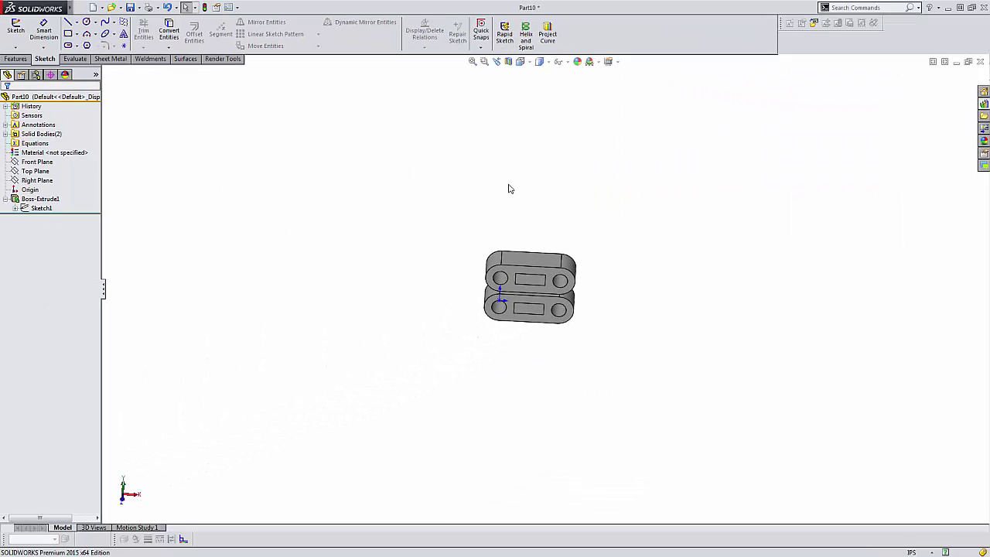
click(36, 171)
click(42, 156)
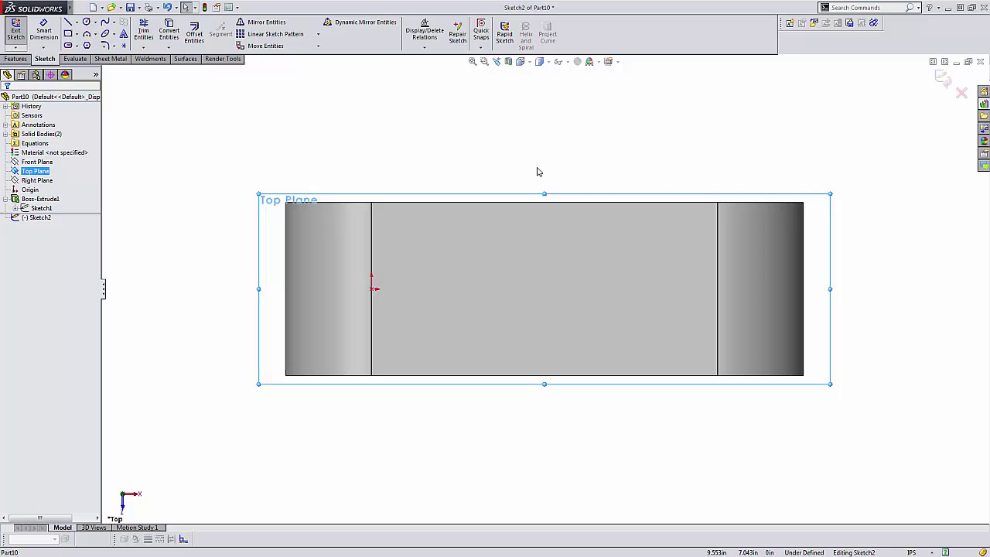
Insert one Standard Link block from the Design Library above the solid, its left hole centre aligned over the origin.
click(983, 104)
drag(891, 245, 560, 232)
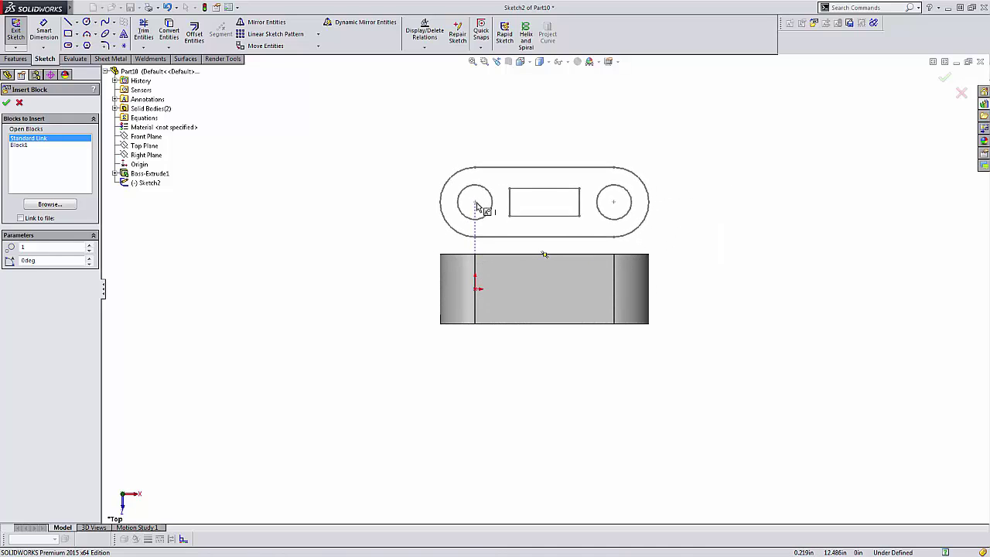
click(474, 203)
key(Escape)
Make the Standard Link block's insertion point vertical with the sketch origin.
click(474, 202)
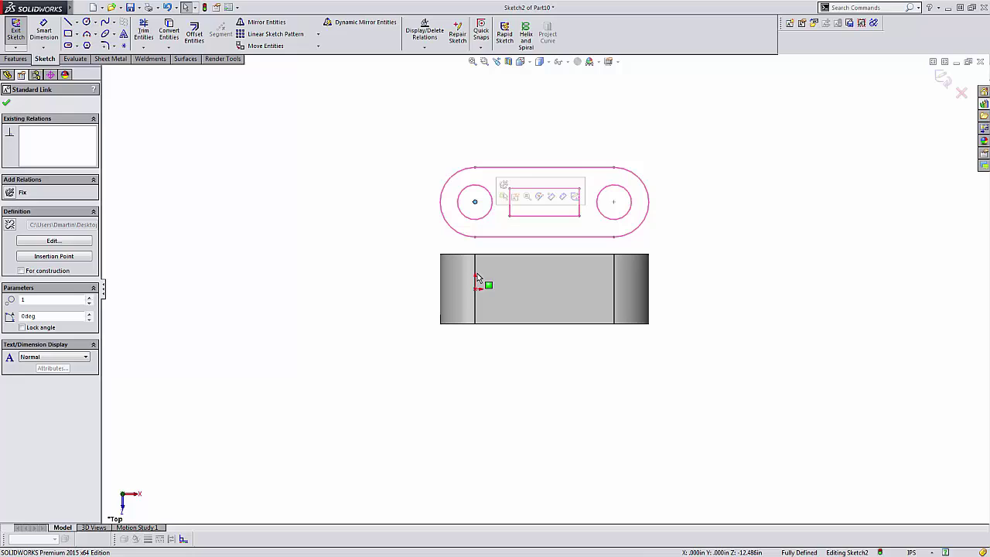
ctrl+click(475, 288)
click(513, 243)
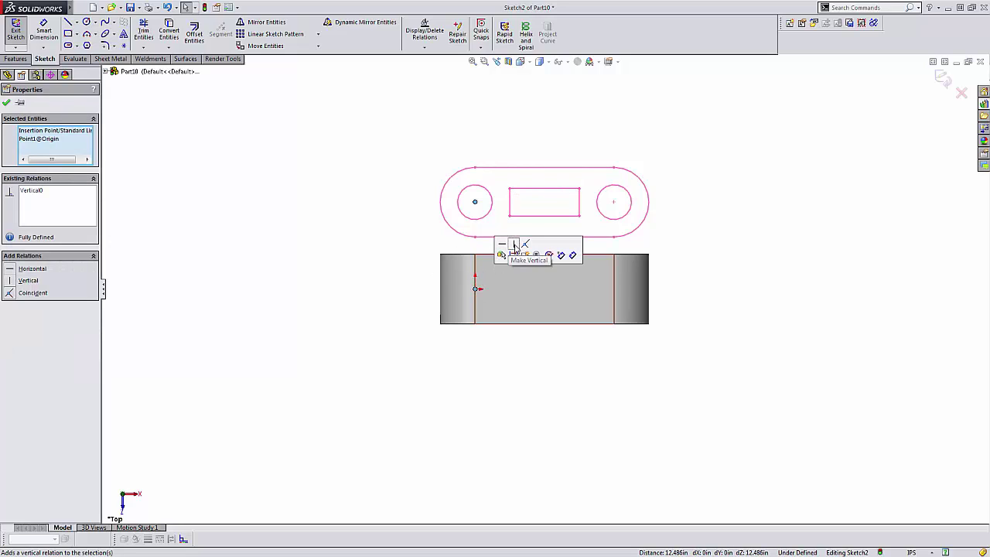
Dimension the distance from the block's left circle centre to the origin as 13 in.
key(d)
click(474, 202)
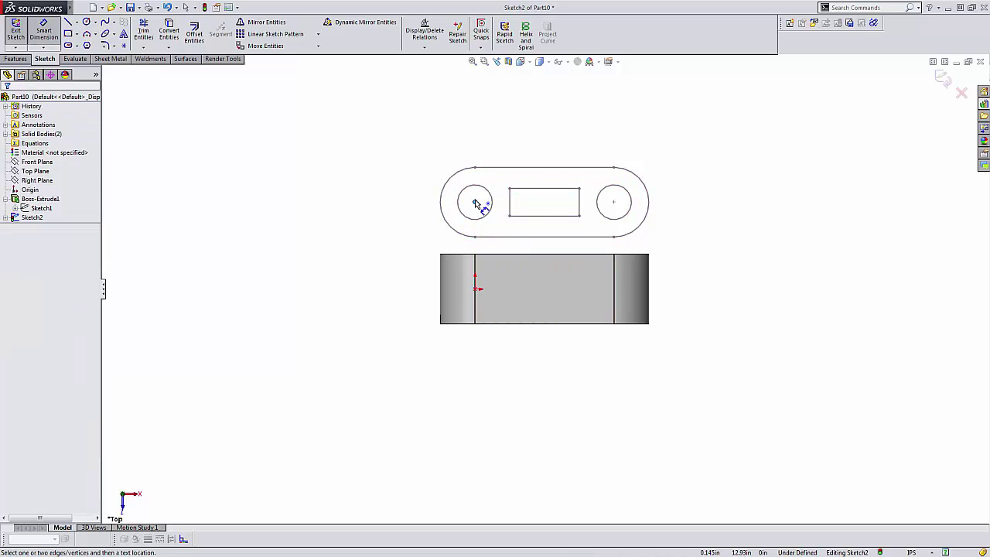
click(475, 288)
click(346, 247)
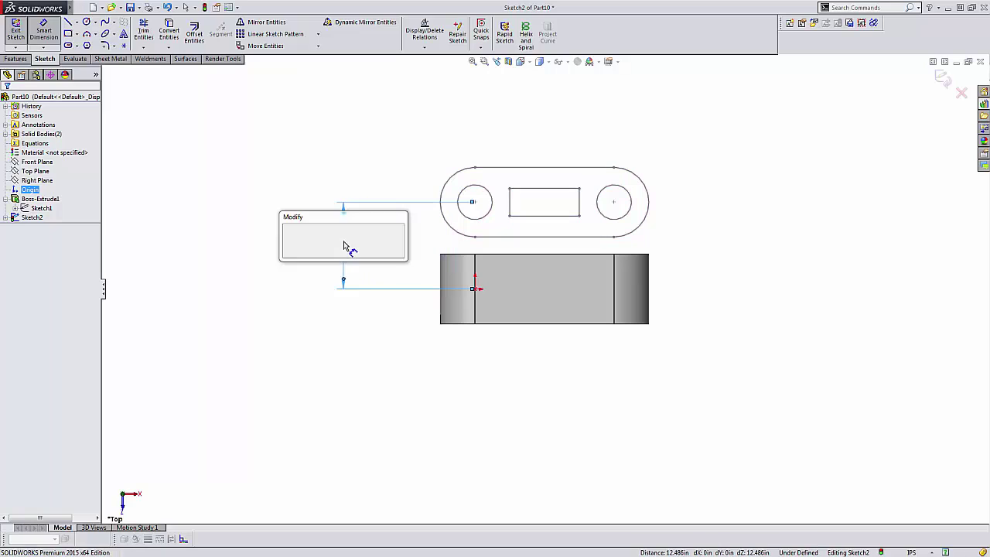
text(13)
key(Return)
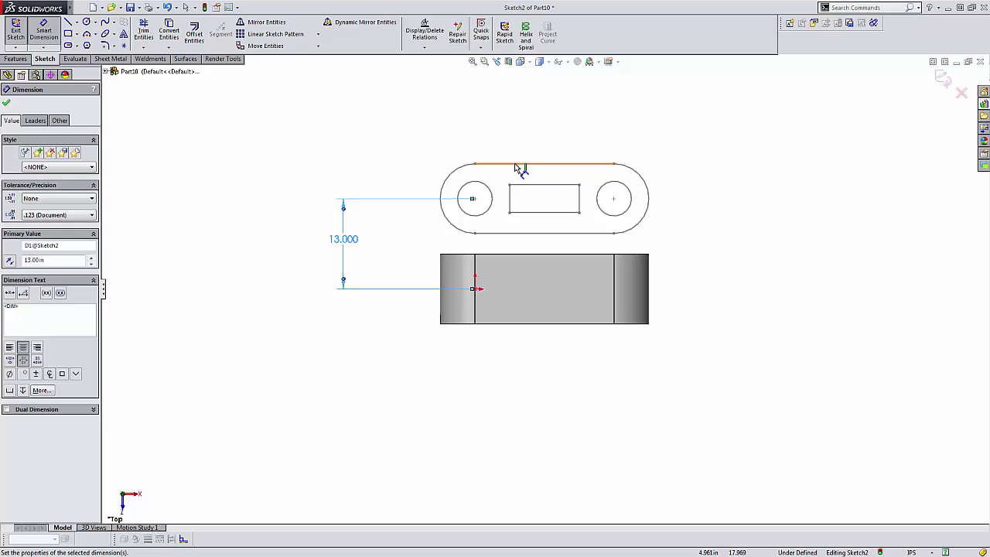
click(634, 248)
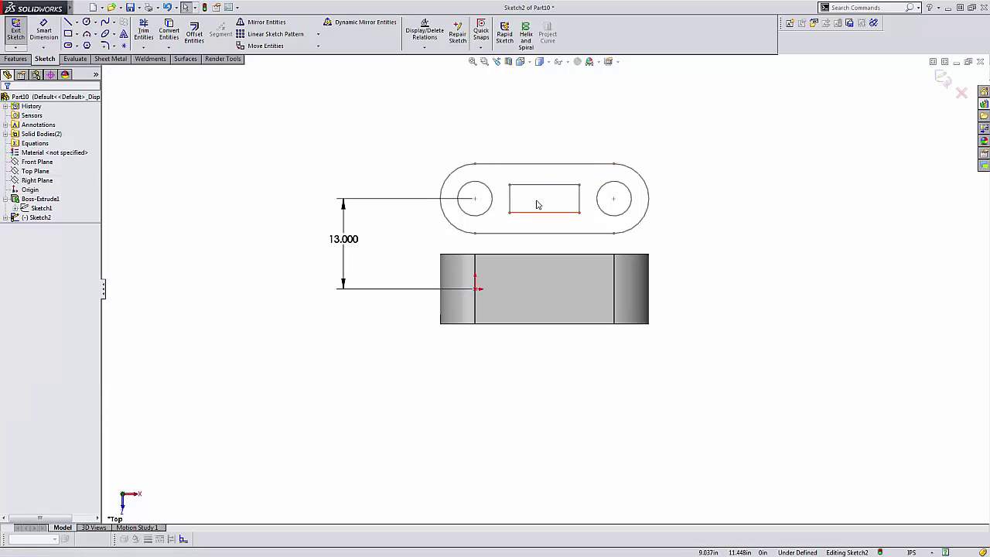
Rotate the block freely about its insertion point, then constrain its upper straight edge to be horizontal.
drag(513, 199, 580, 183)
click(588, 177)
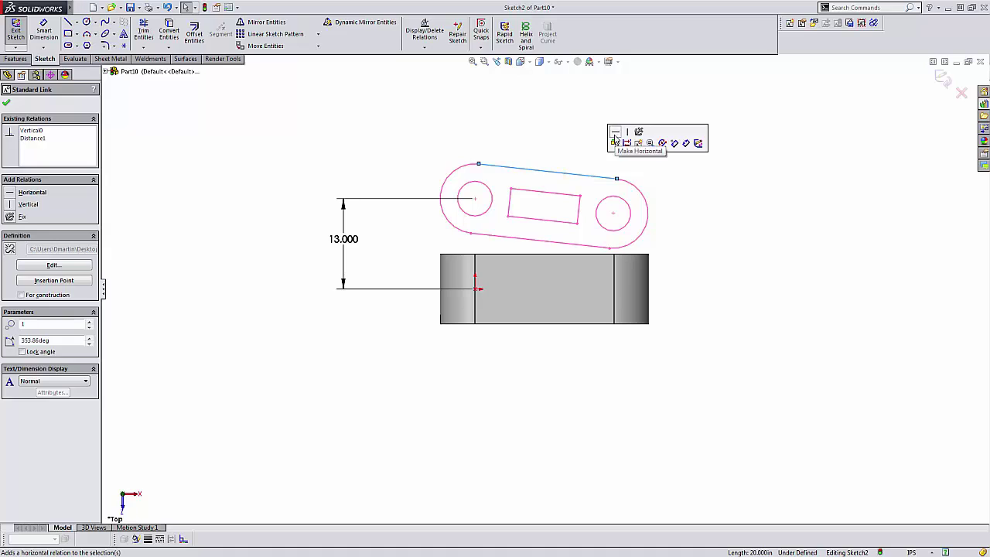
click(615, 131)
click(718, 206)
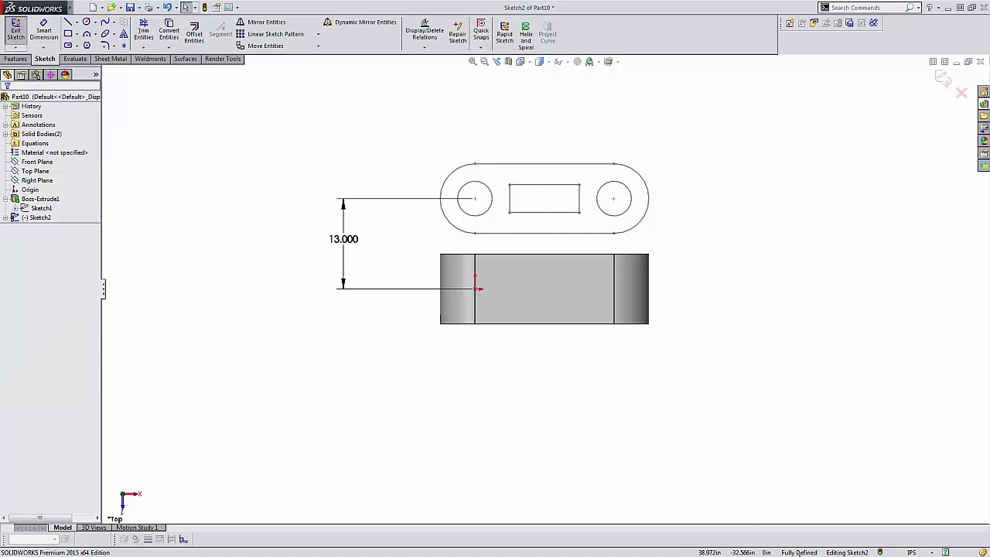
Extrude the Standard Link sketch as a Blind boss 10 in deep and view the part isometrically.
key(e)
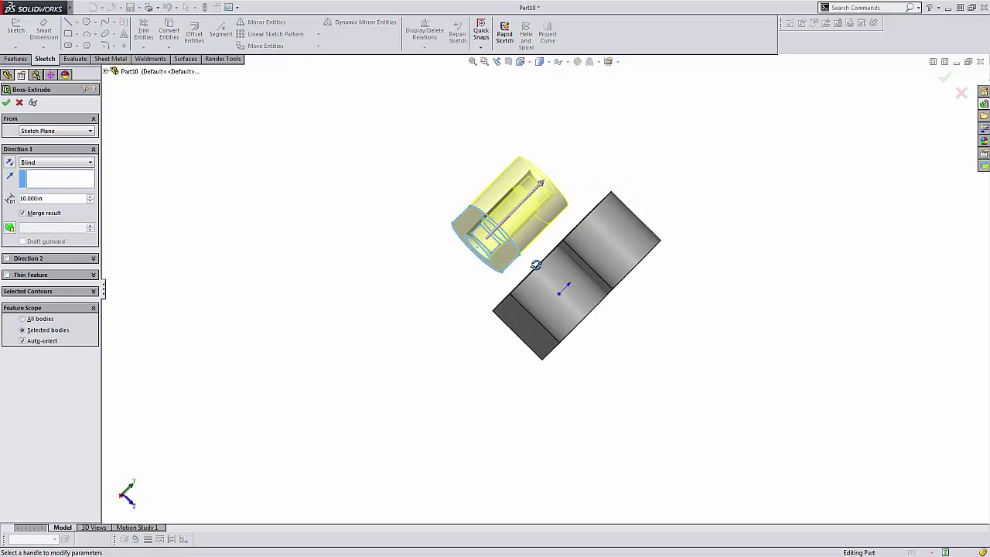
click(6, 102)
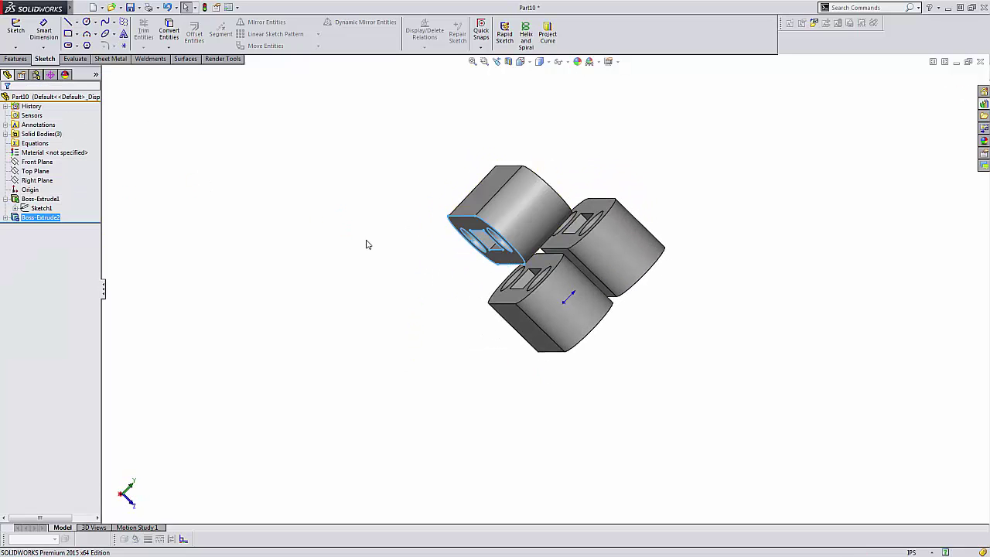
middle_drag(648, 361, 704, 300)
key(ctrl+7)
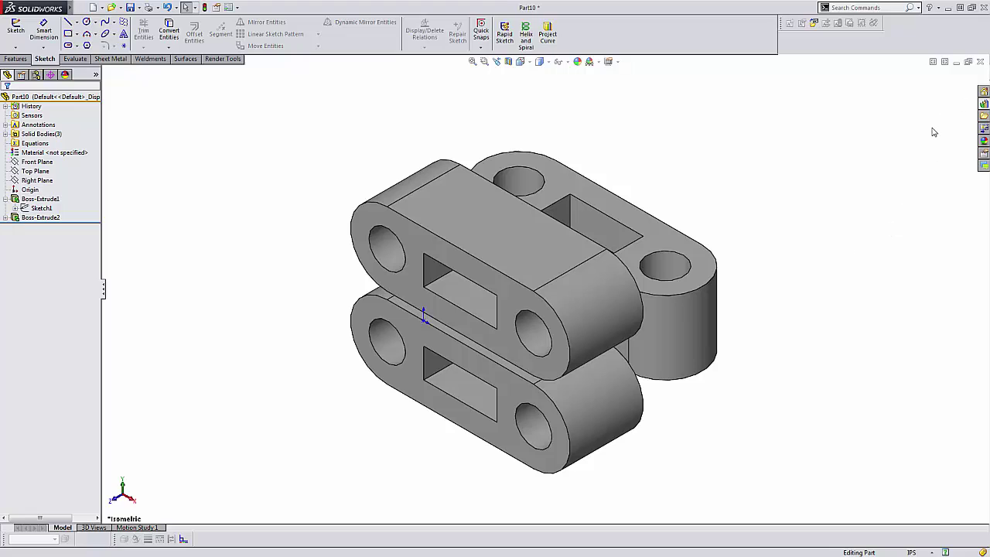
Insert one TRIMECH Logo block from the Design Library onto the flat upper face of the first boss extrusion.
click(983, 114)
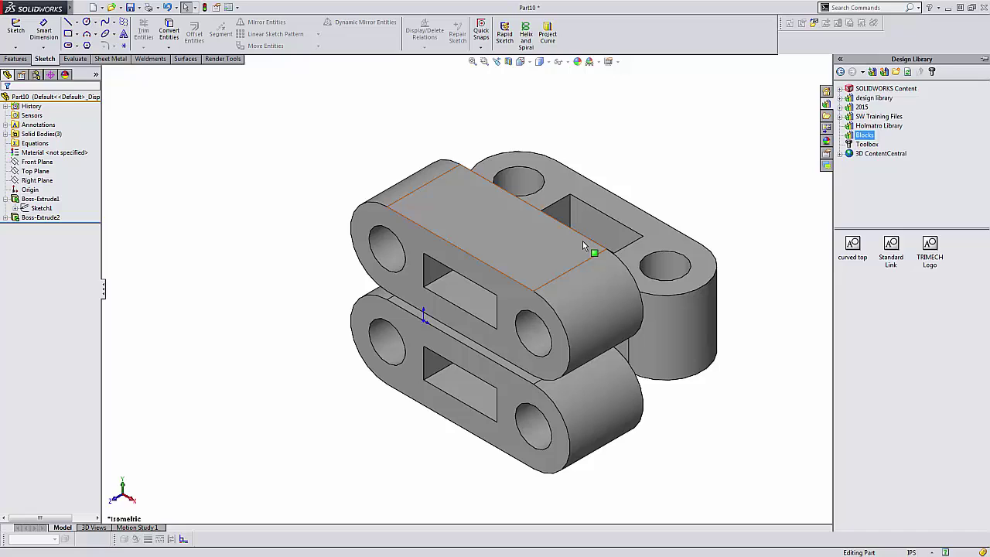
click(512, 244)
key(ctrl+8)
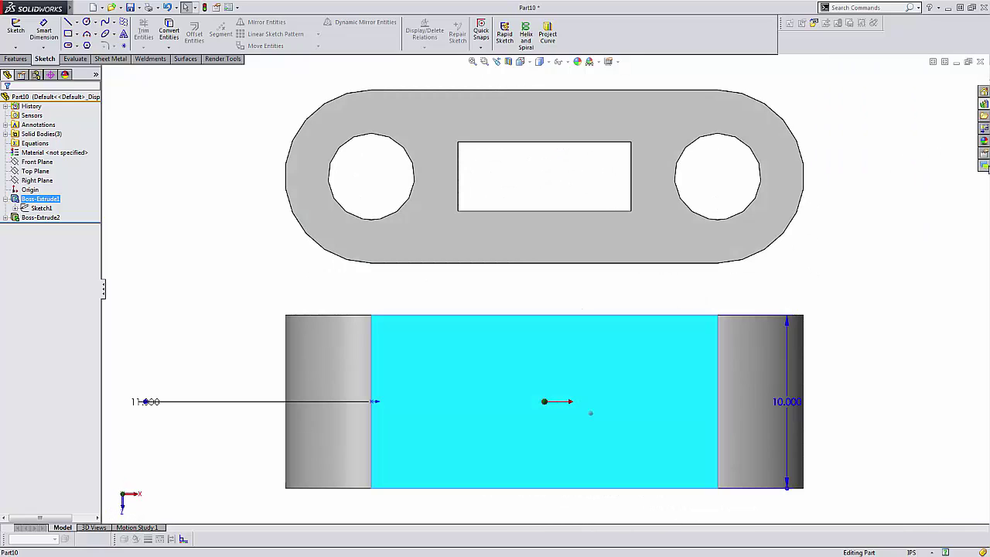
click(983, 114)
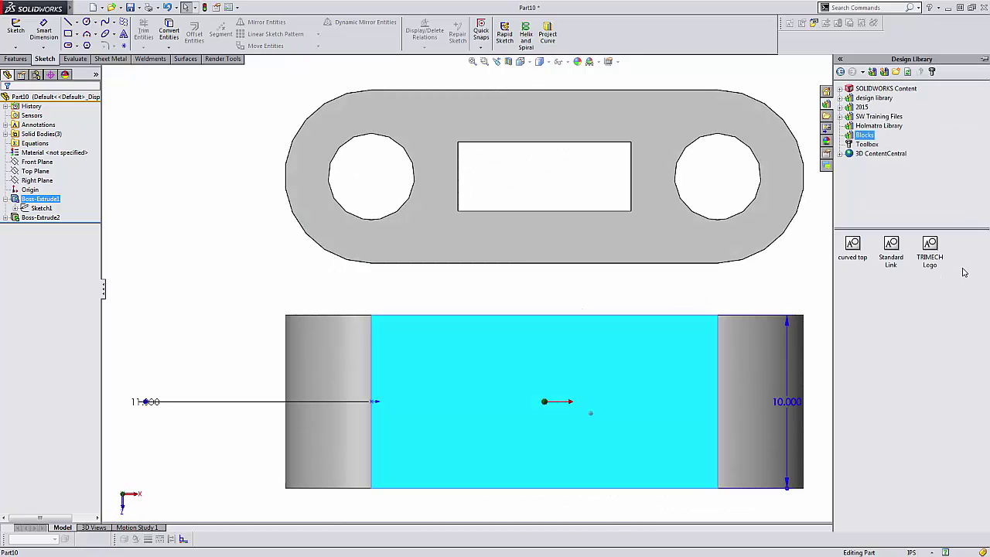
drag(930, 246, 463, 406)
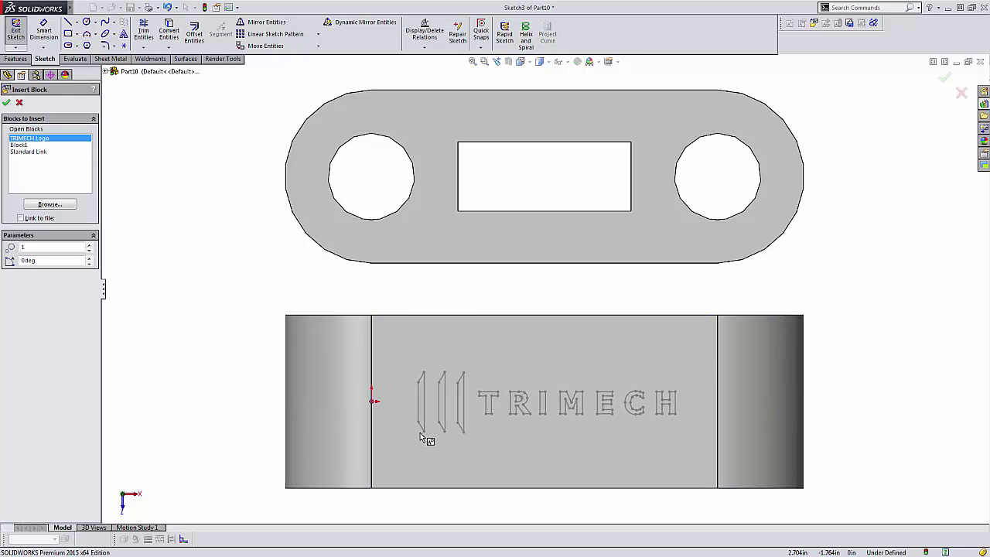
click(417, 429)
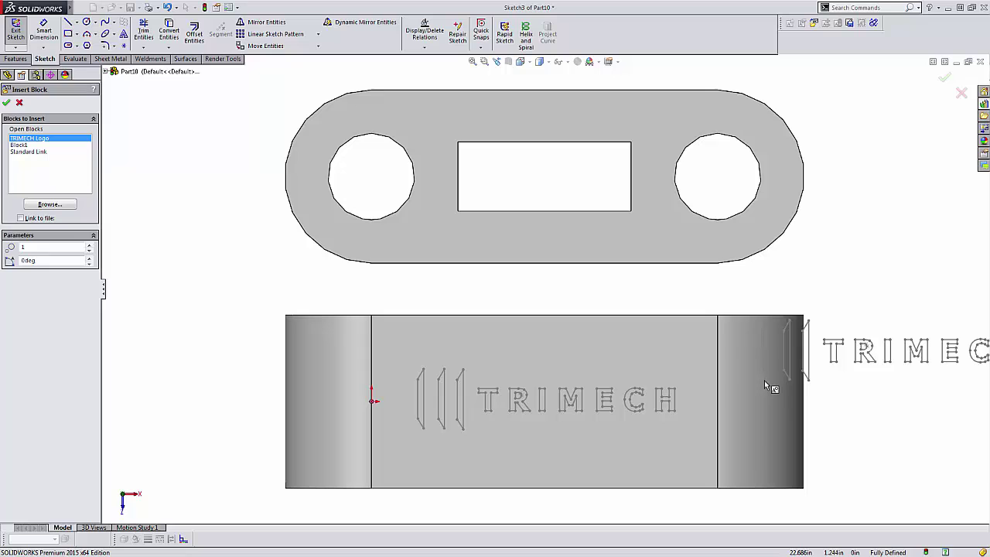
key(Escape)
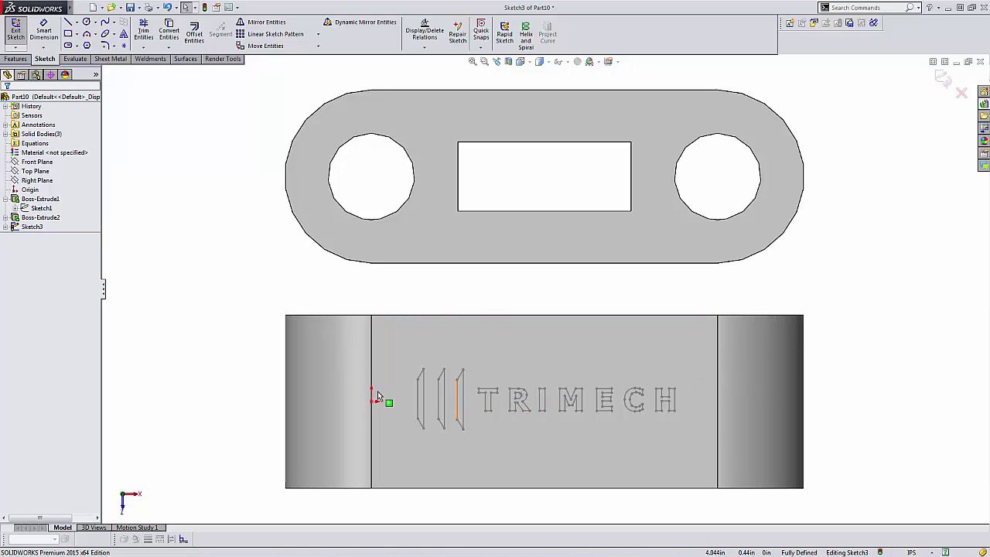
Cut-extrude the TRIMECH logo sketch 0.025 in deep into the face with the Blind end condition.
right_drag(379, 400, 282, 357)
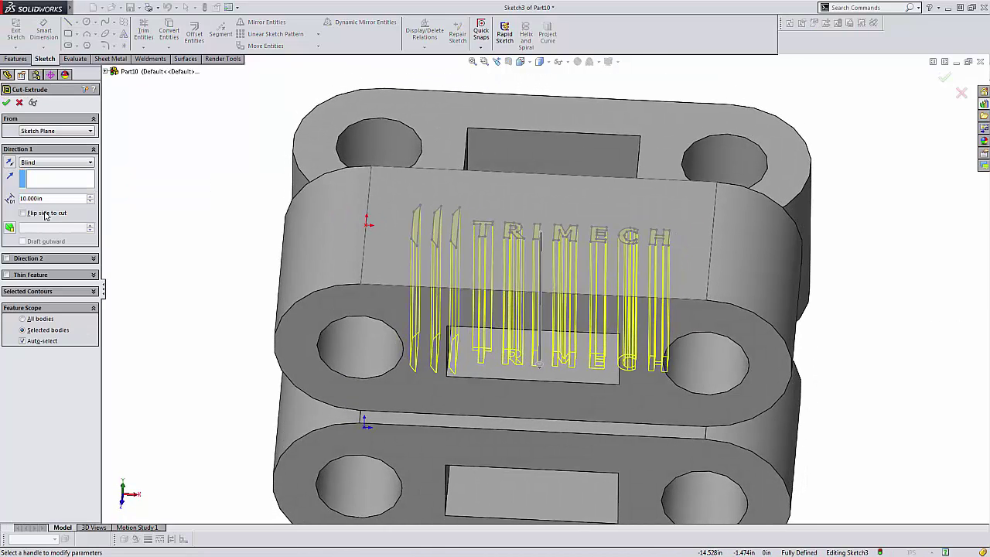
text(0.025)
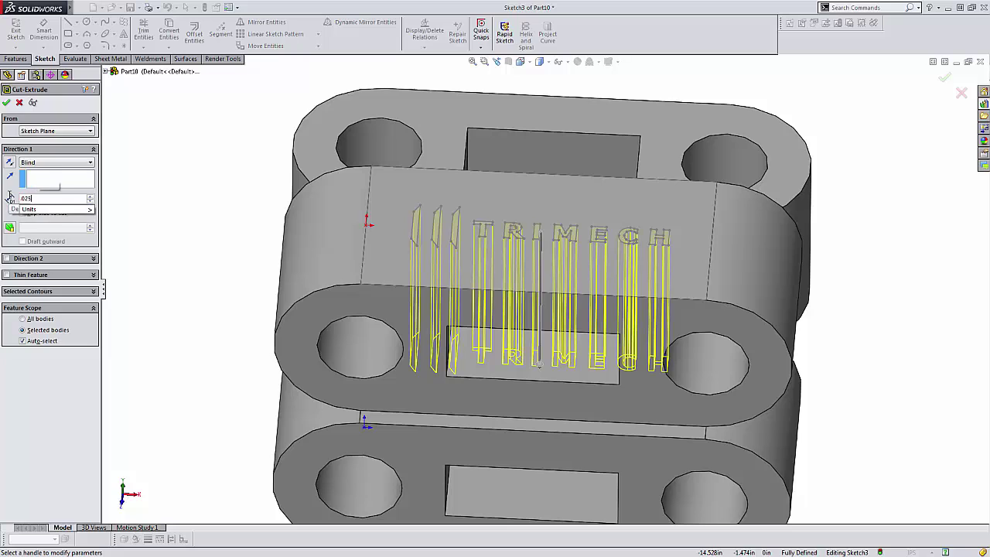
key(Return)
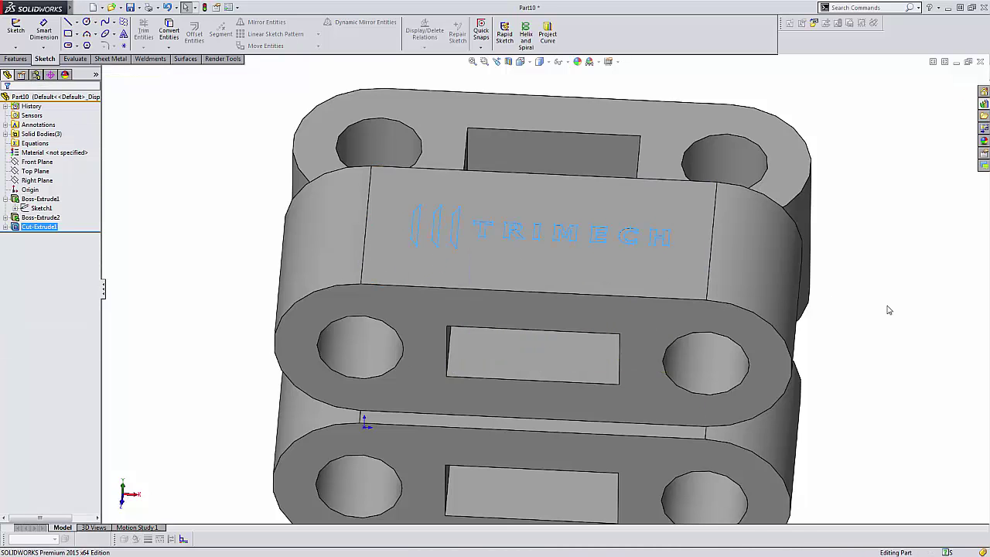
click(826, 307)
Examine the engraved logo and the blocks nested under the sketches of the cut and both boss extrusions.
key(f)
middle_drag(763, 309, 704, 354)
scroll(843, 340, down, 3)
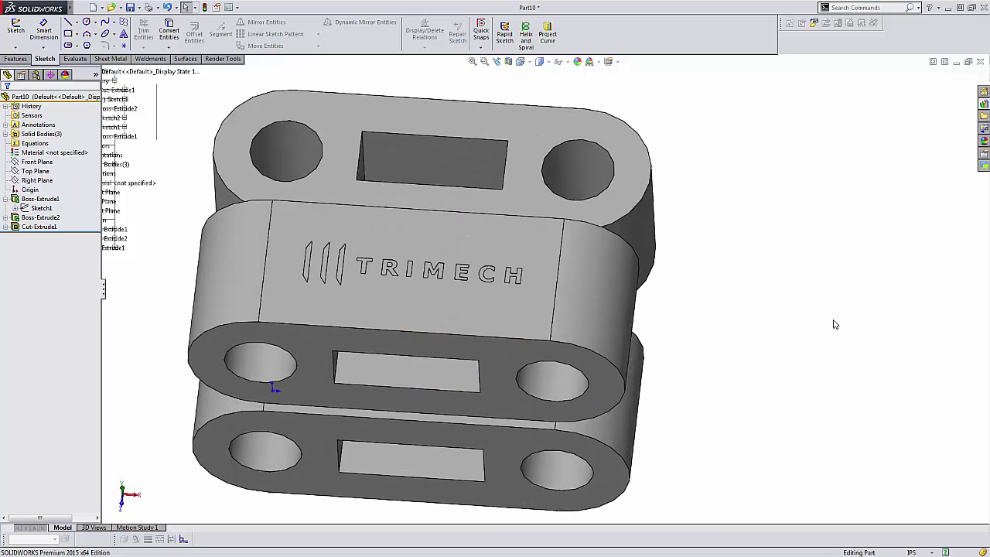
ctrl+middle_drag(783, 328, 812, 350)
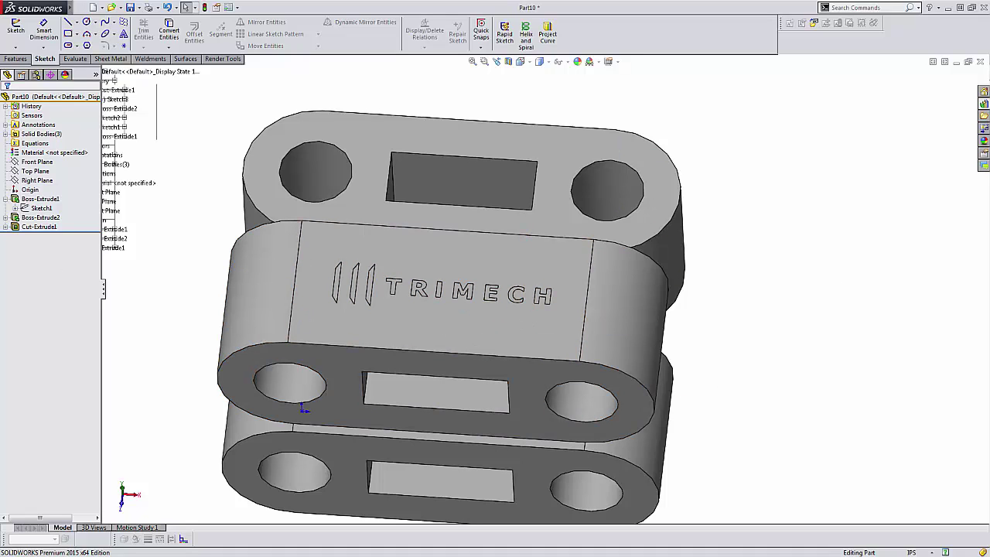
click(17, 228)
click(7, 226)
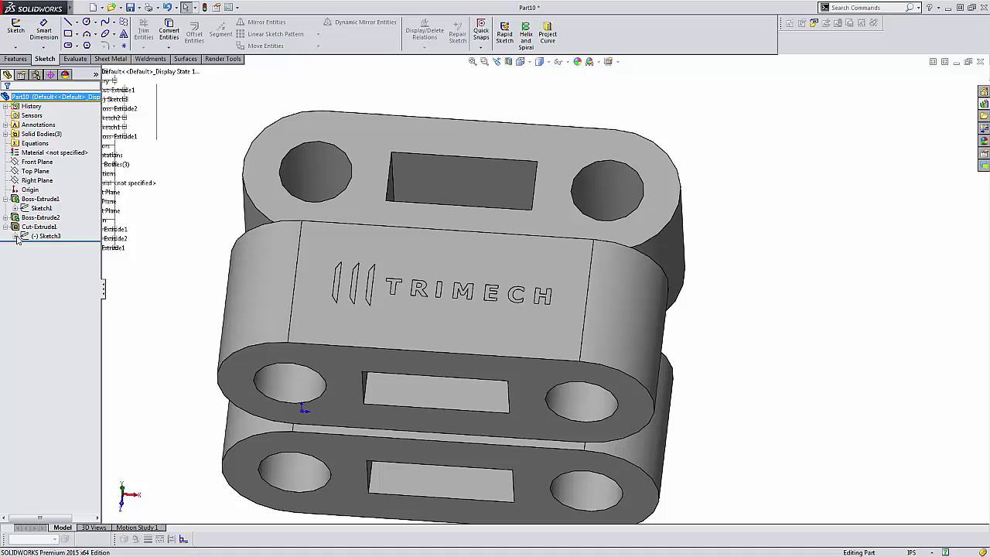
click(34, 245)
click(6, 218)
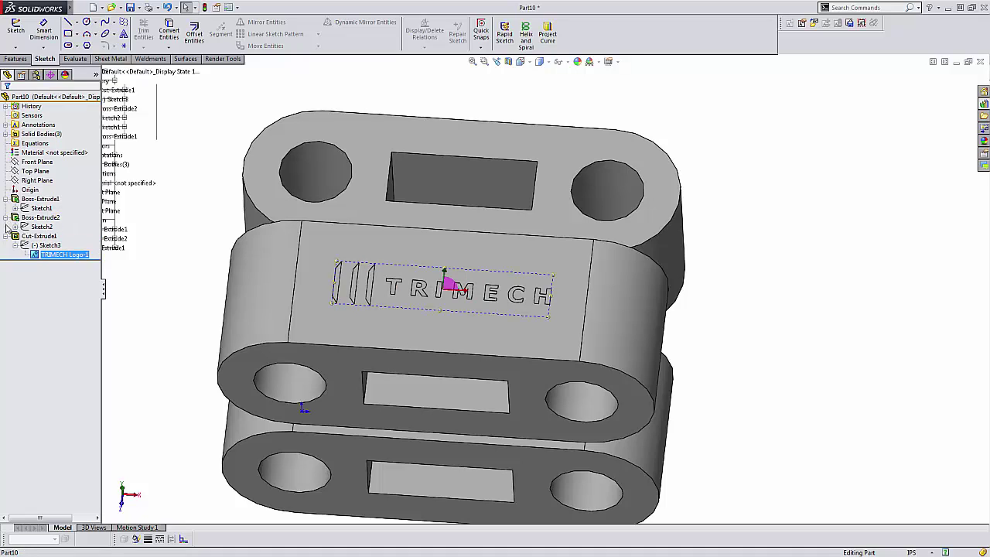
click(14, 227)
click(52, 236)
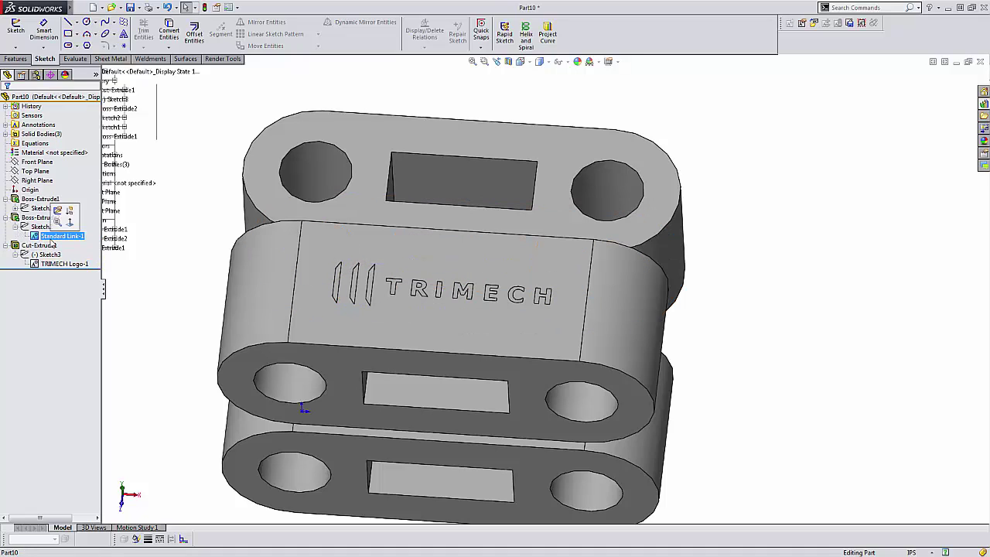
click(15, 208)
click(53, 227)
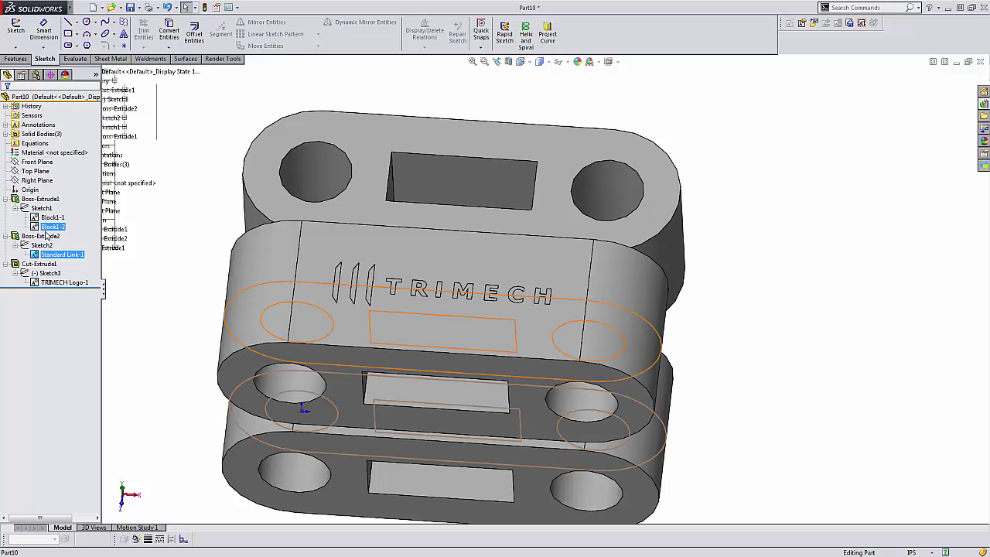
click(194, 215)
View the whole finished part and show the saved blocks in the Design Library's Blocks folder.
scroll(642, 367, up, 3)
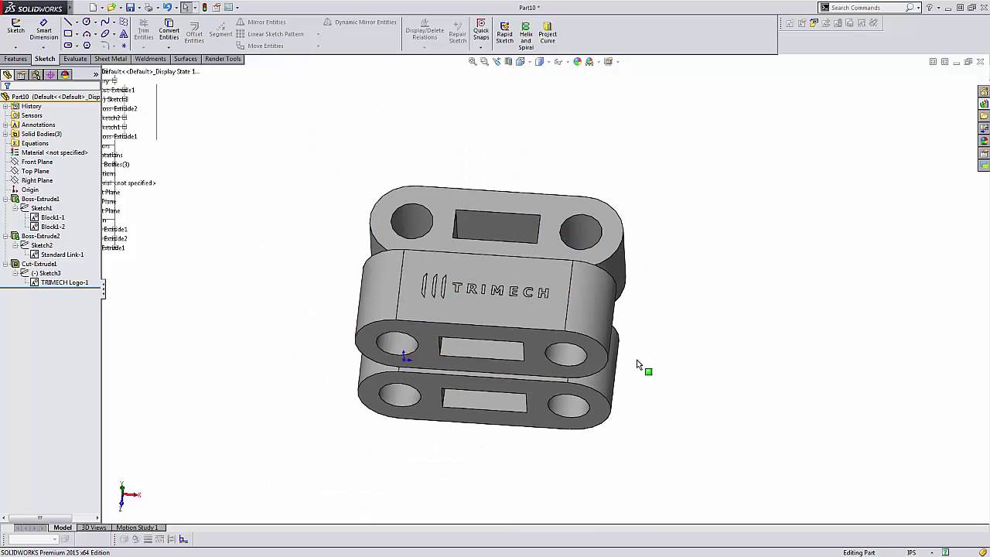
middle_drag(643, 366, 671, 304)
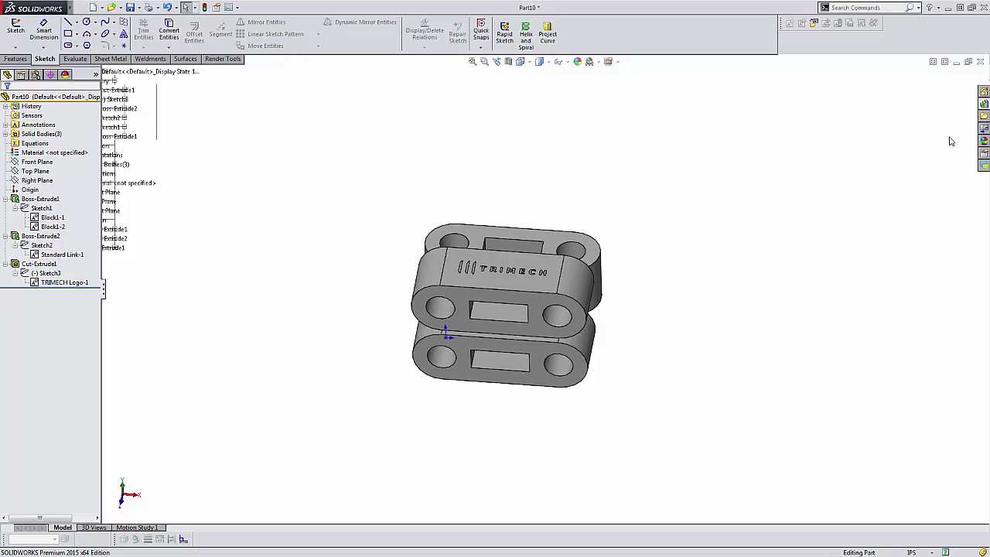
click(983, 103)
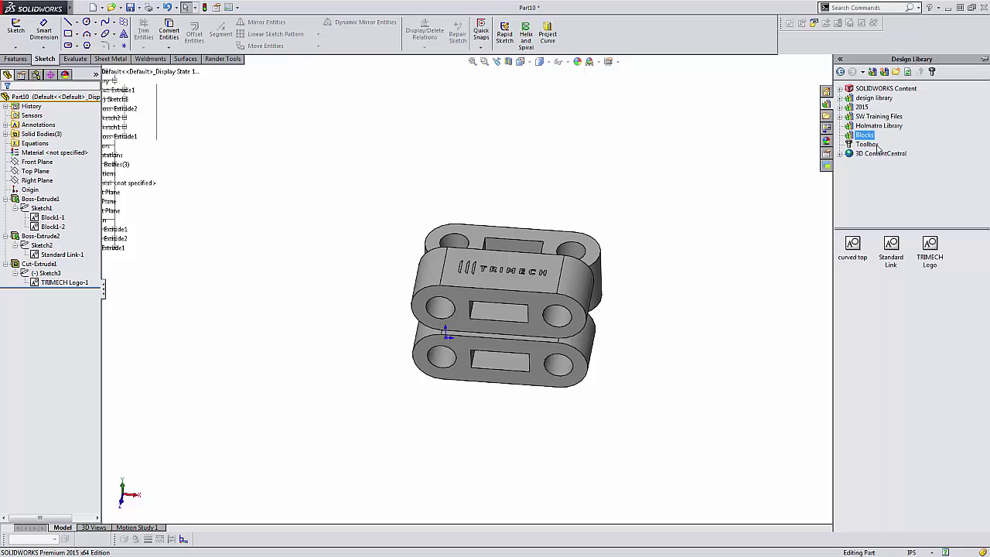
key(Escape)
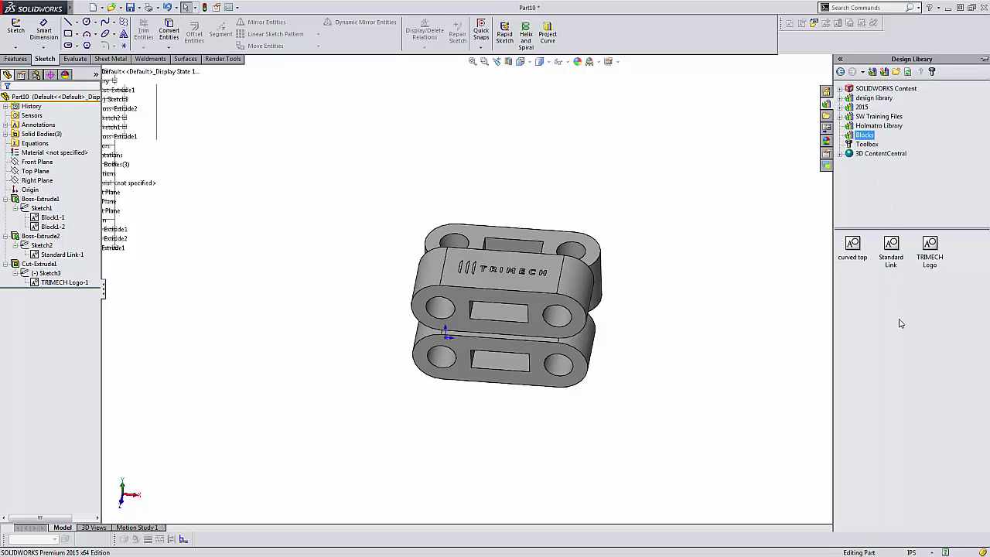